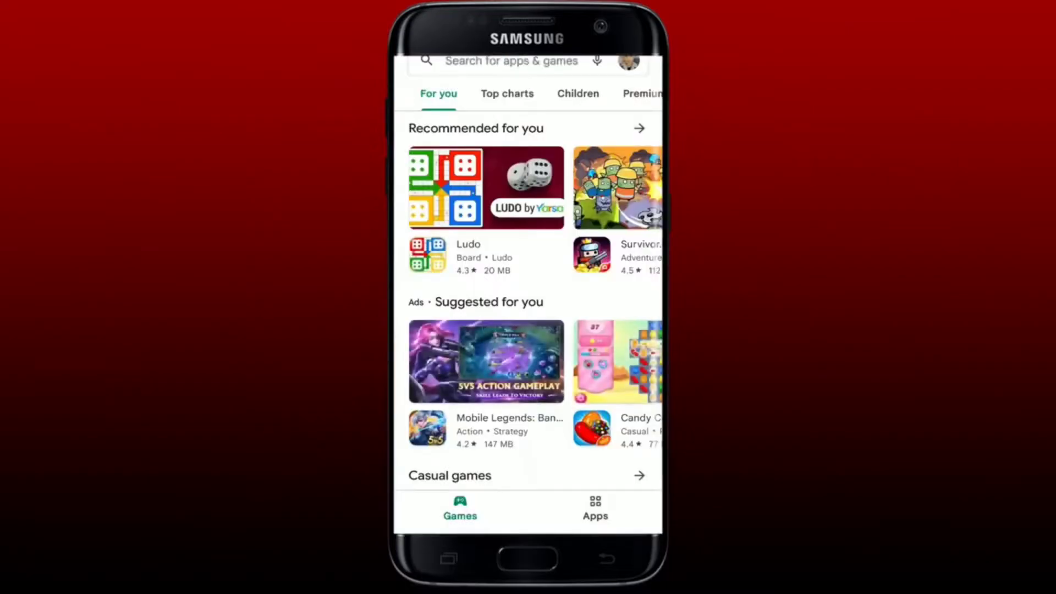
- Install the FOREX.com: CFD & Forex Trading app from Google Play and launch it
click(511, 62)
text(f)
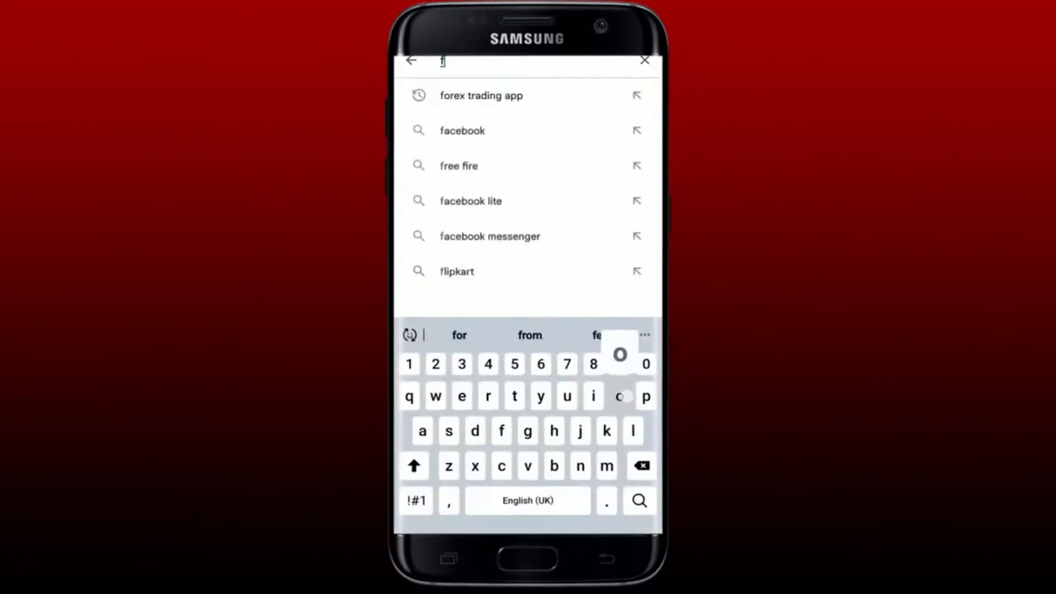
text(orex.c)
click(462, 95)
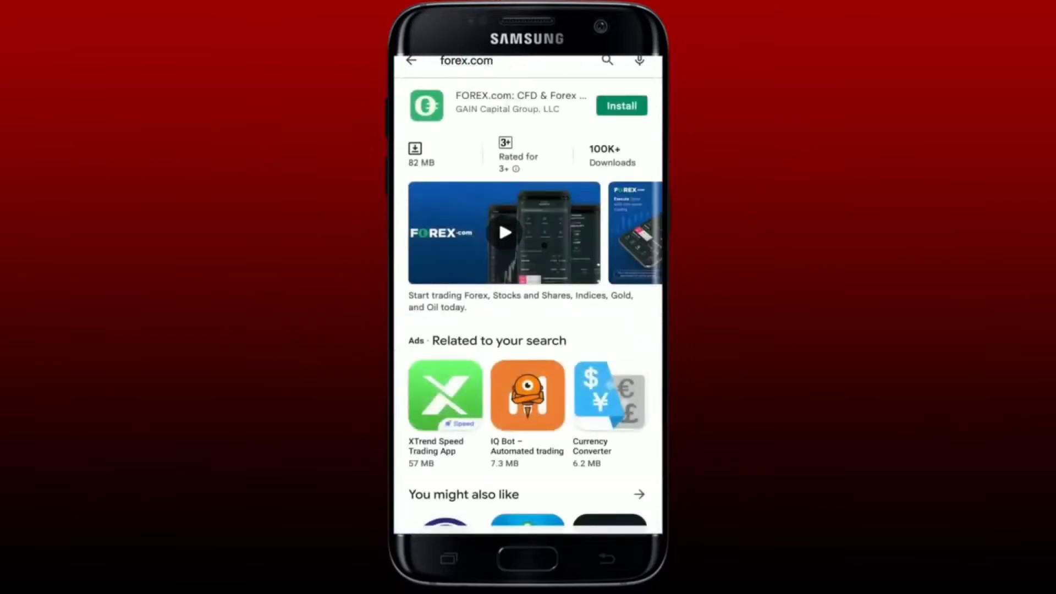
click(516, 102)
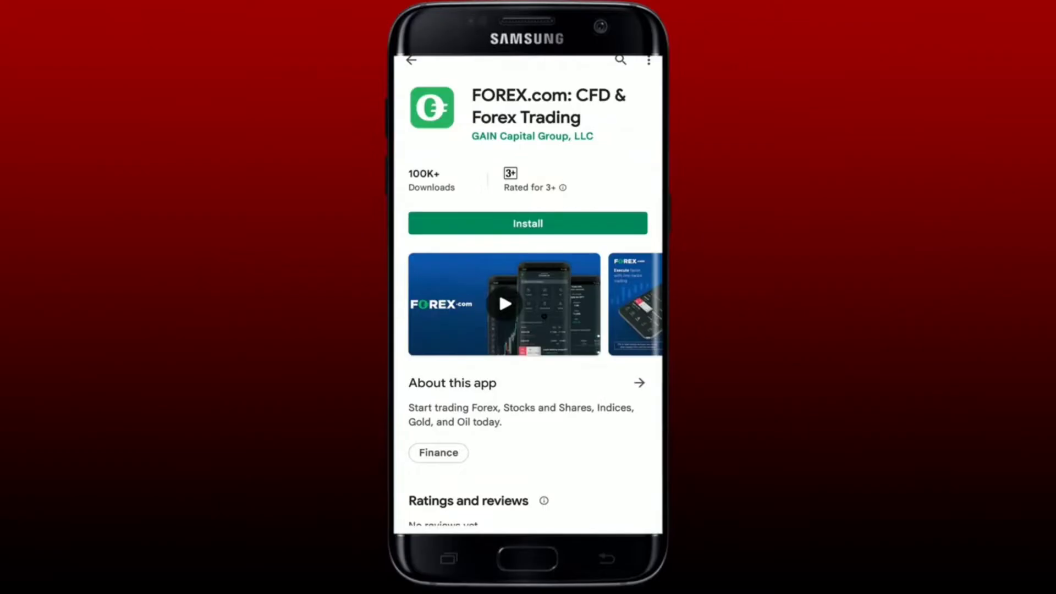
click(563, 224)
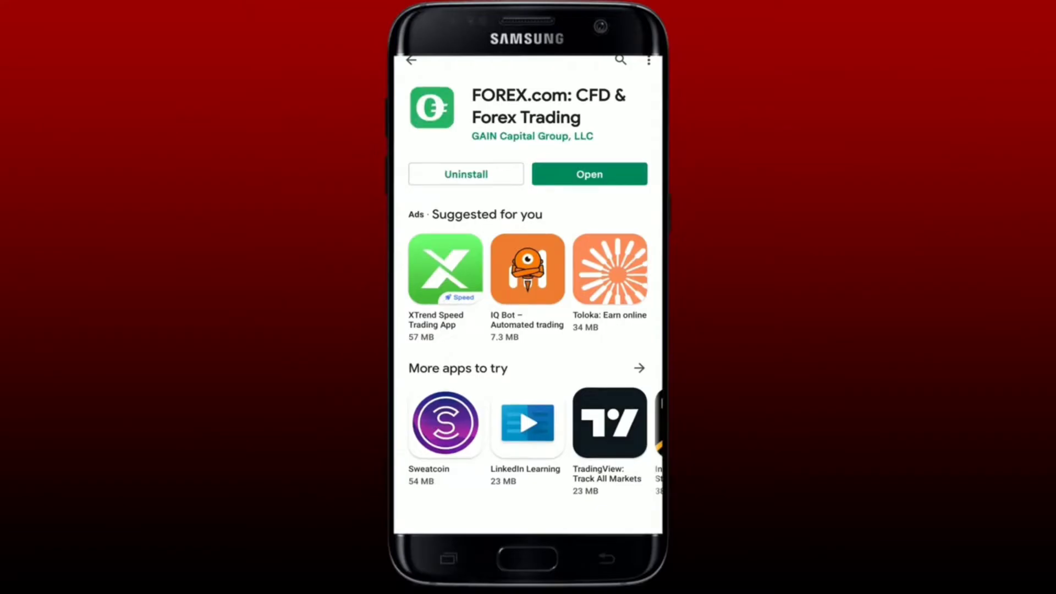
click(611, 177)
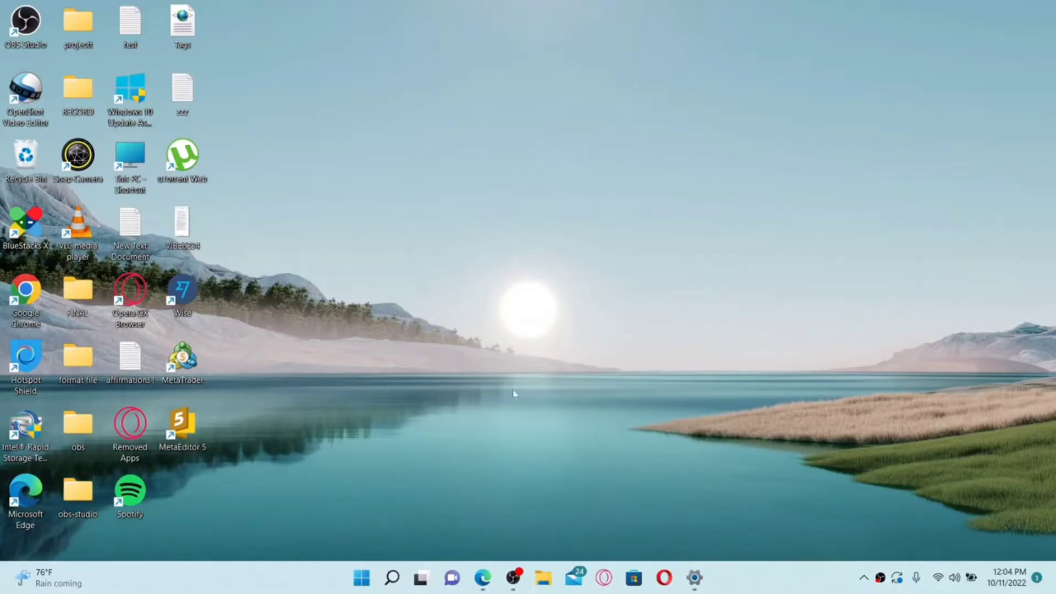
click(482, 578)
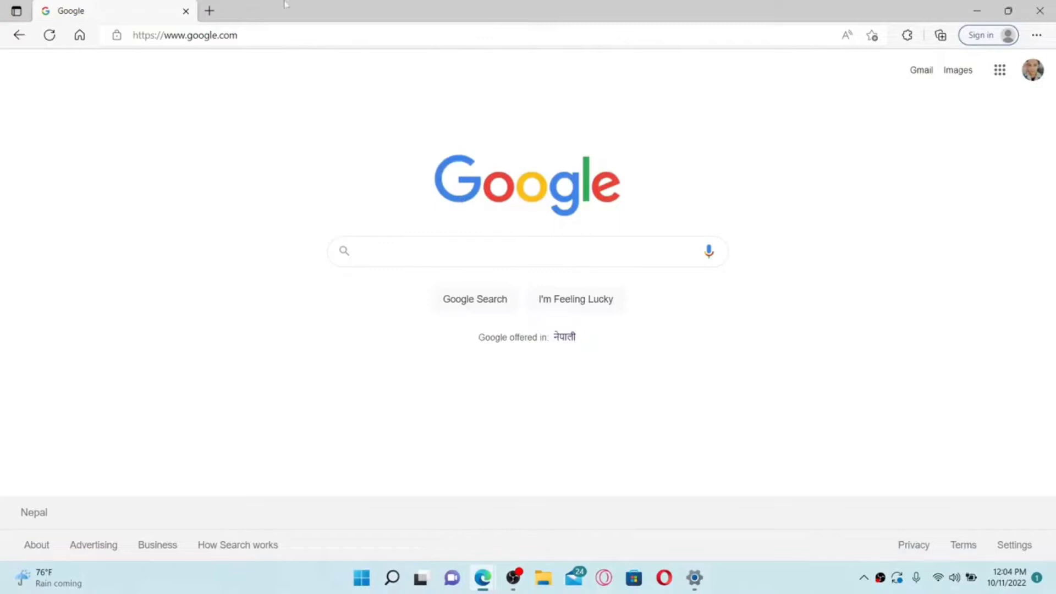
click(261, 39)
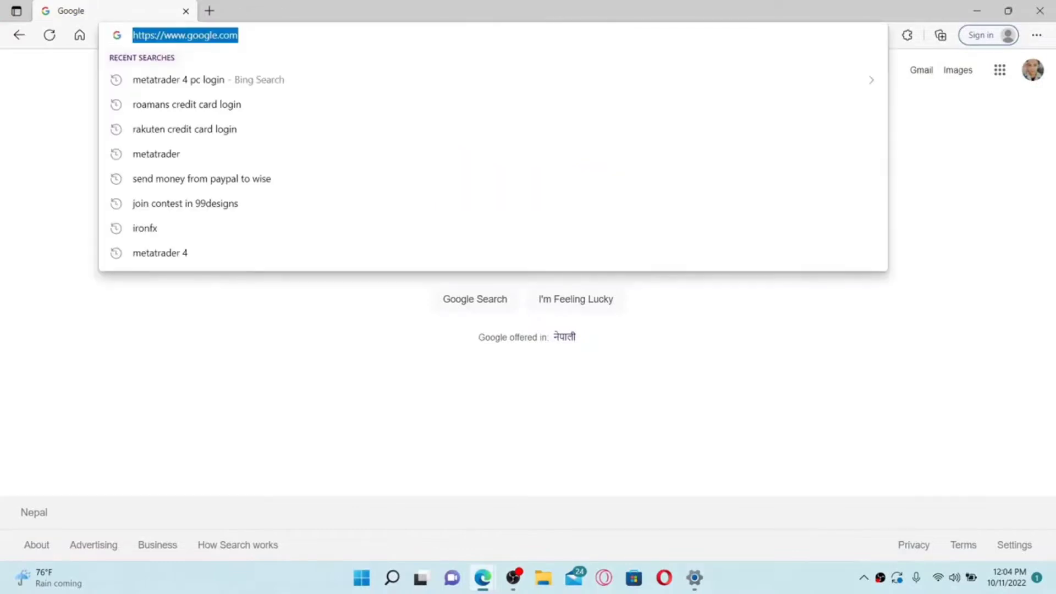
text(www.)
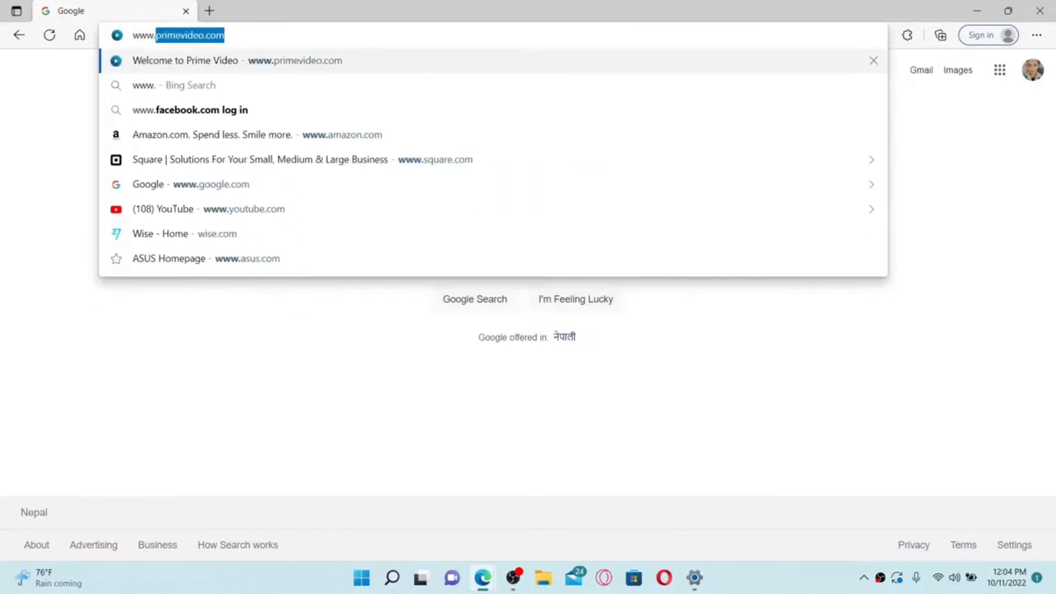
text(for)
key(Return)
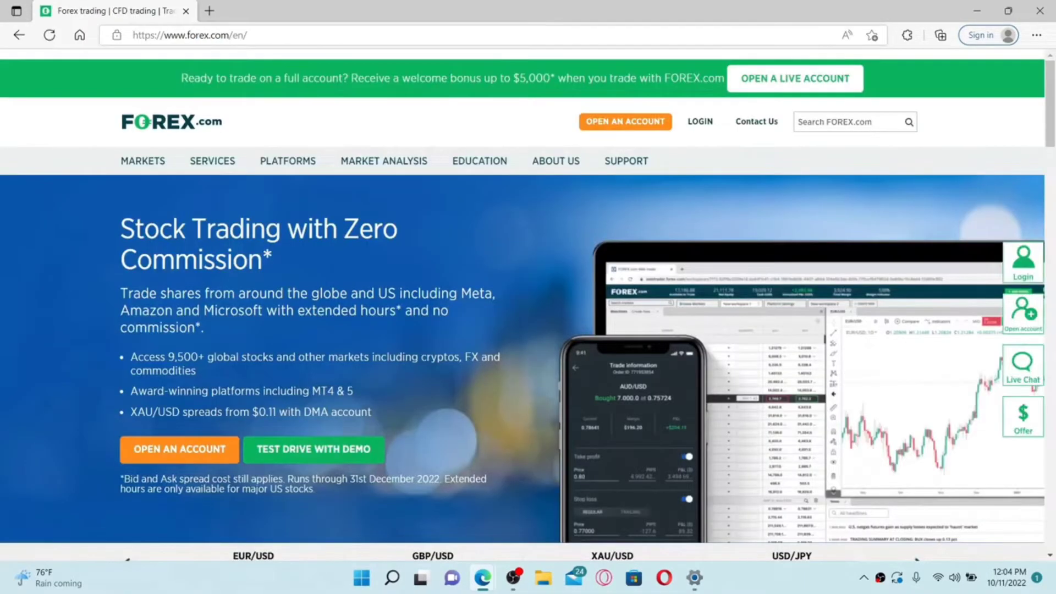
click(632, 125)
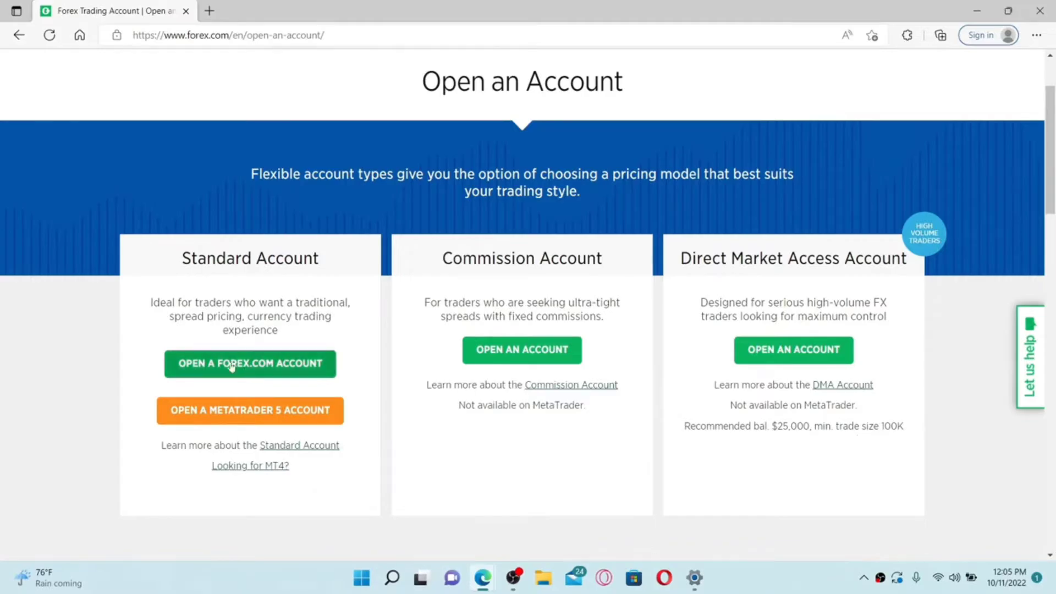
- Start a Standard Account application, keeping Nepal as the country of residence
click(271, 365)
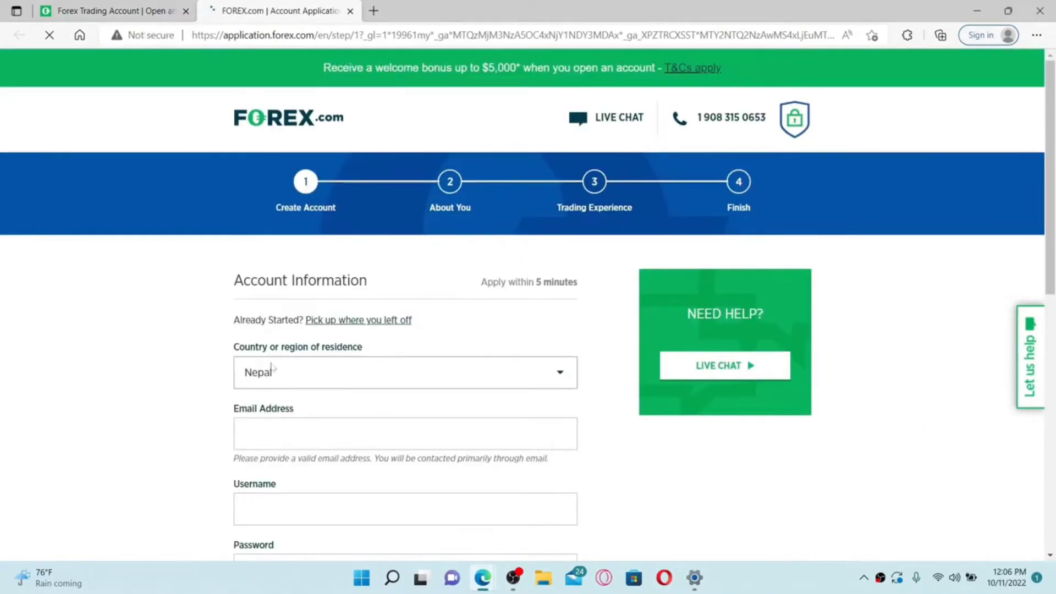
scroll(401, 478, down, 3)
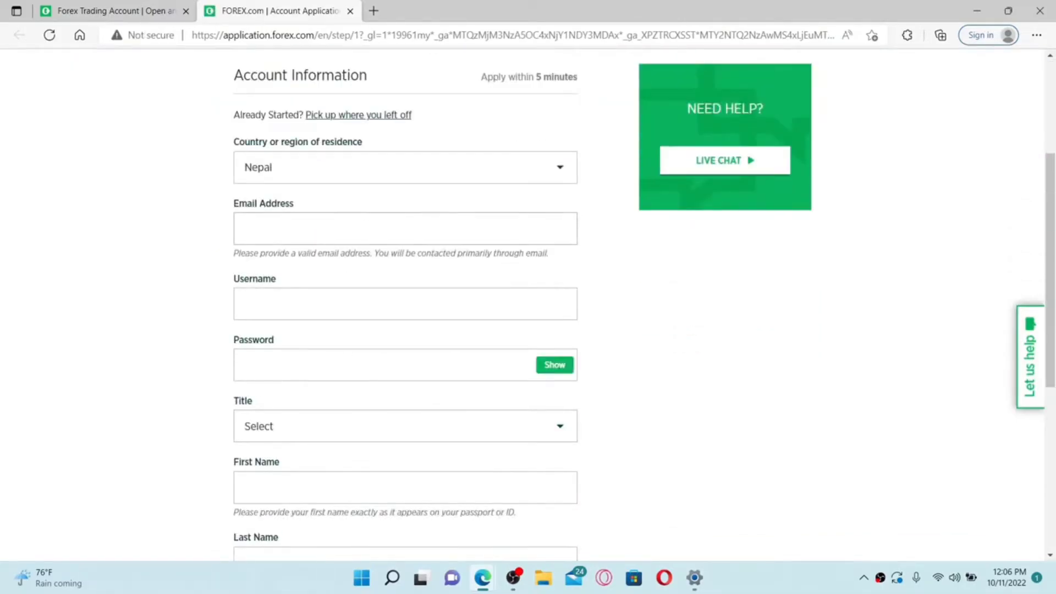
scroll(351, 394, down, 3)
scroll(401, 308, down, 2)
scroll(342, 250, up, 6)
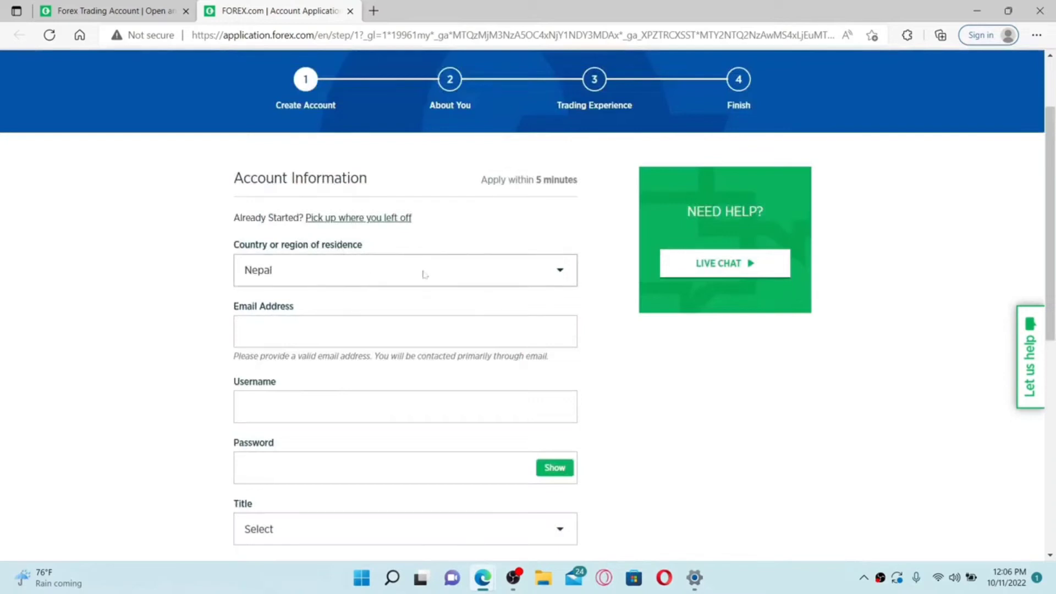
click(552, 274)
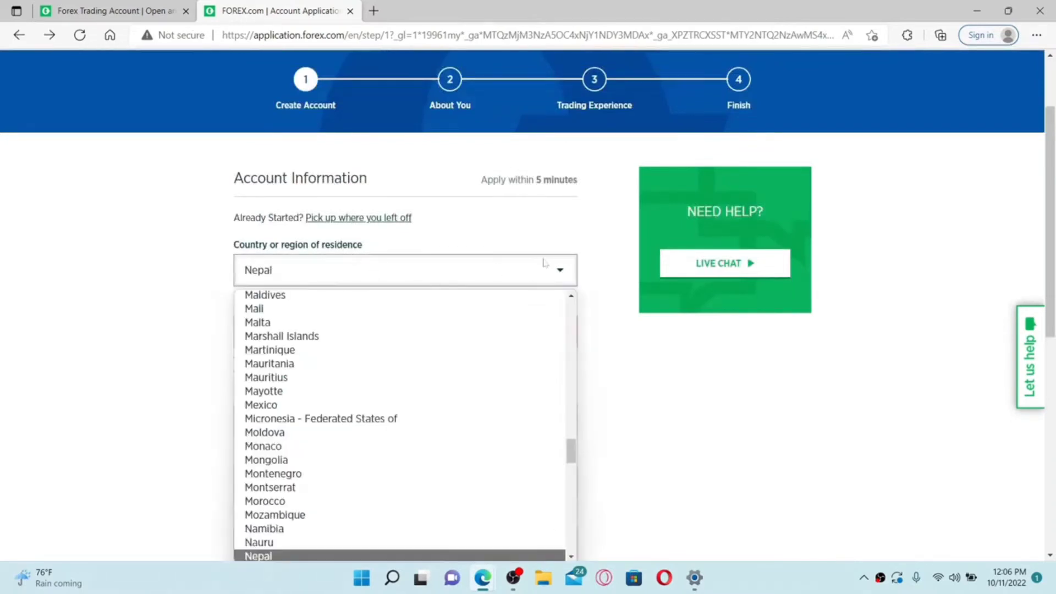
click(552, 270)
- Enter the e-mail address and use the first suggested username
key(Tab)
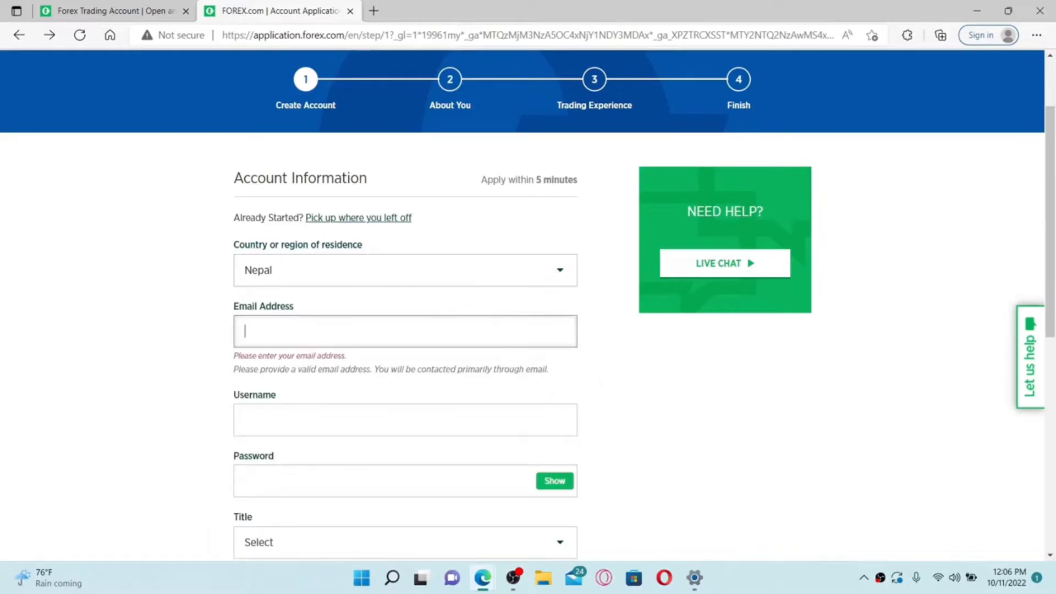
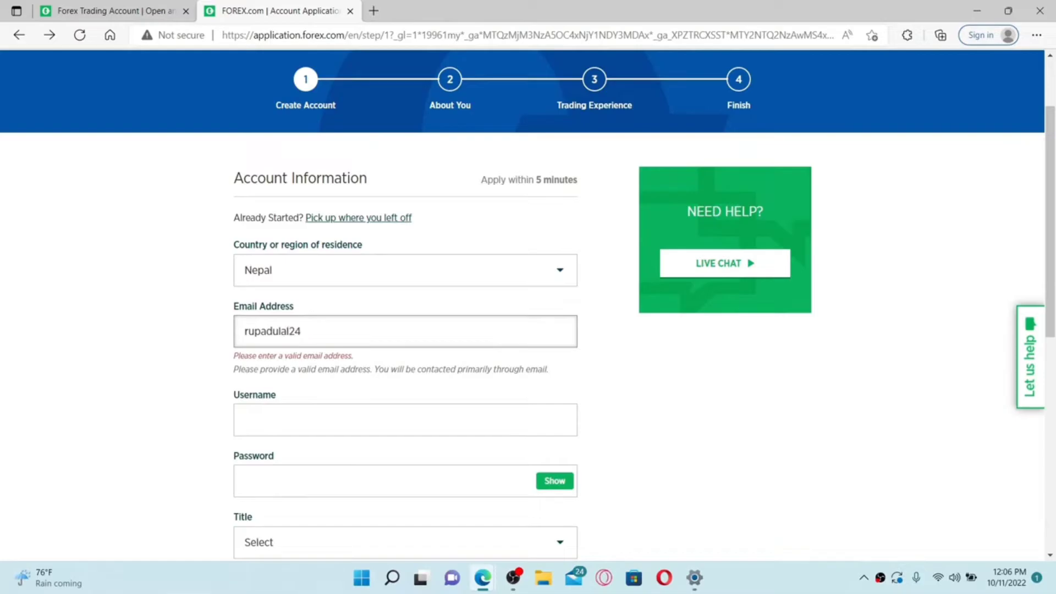
key(Down)
key(Tab)
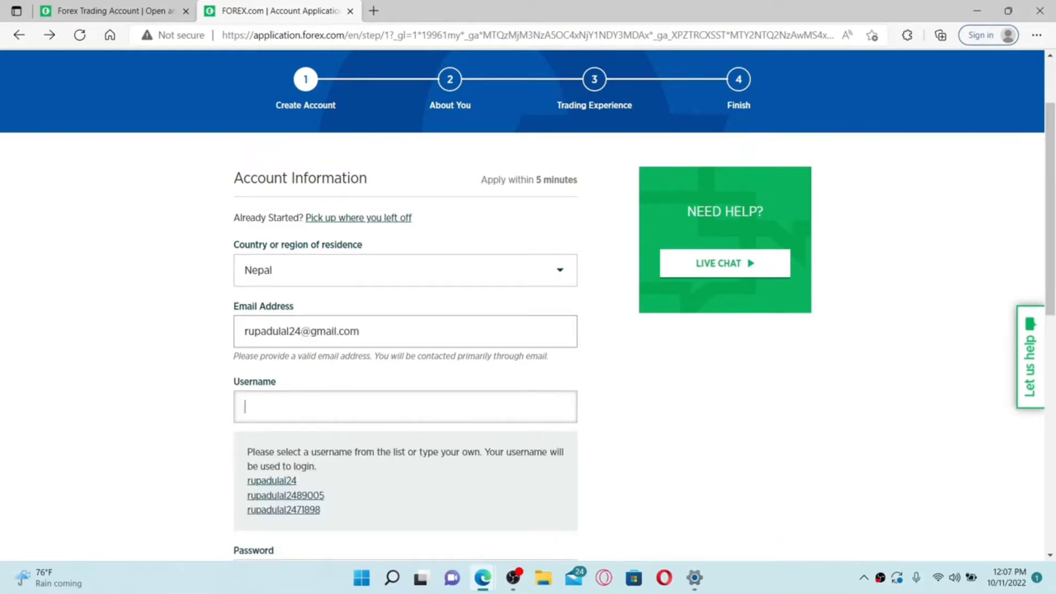
click(271, 481)
scroll(406, 303, down, 4)
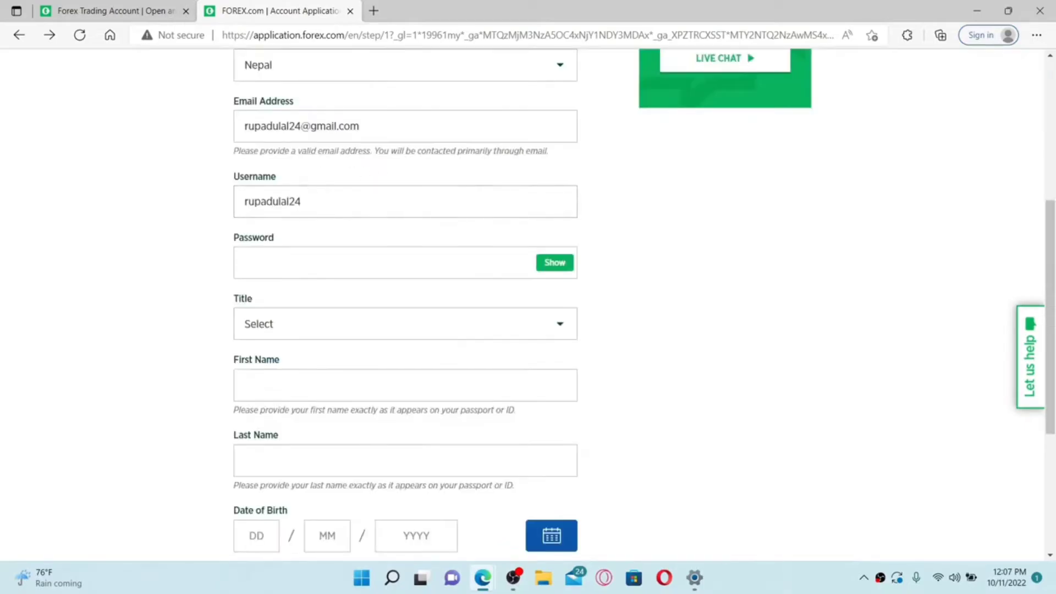
- Set the account password and choose Ms. as the title
click(380, 263)
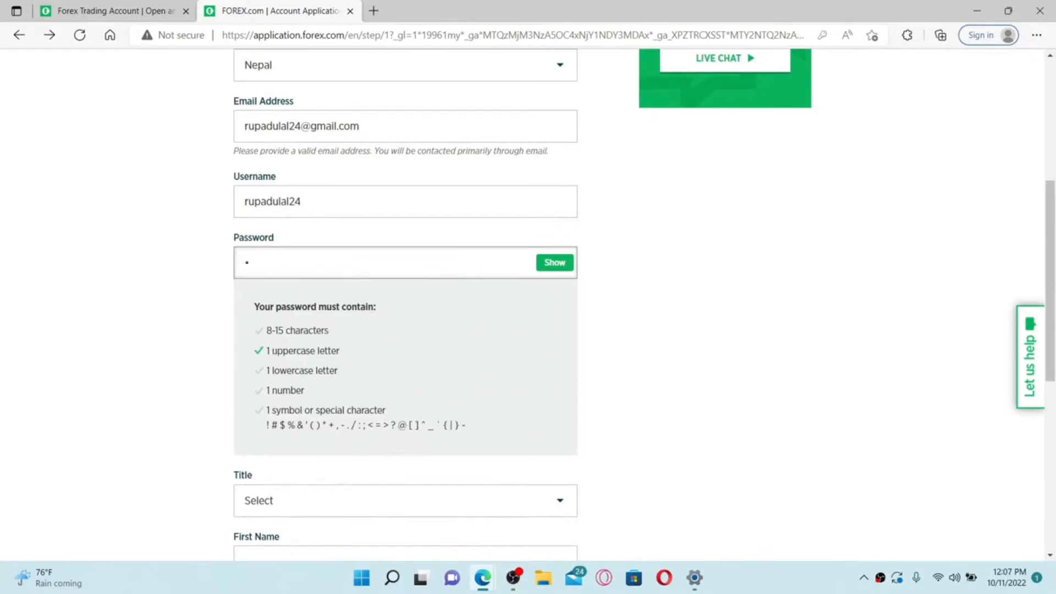
key(Tab)
click(324, 329)
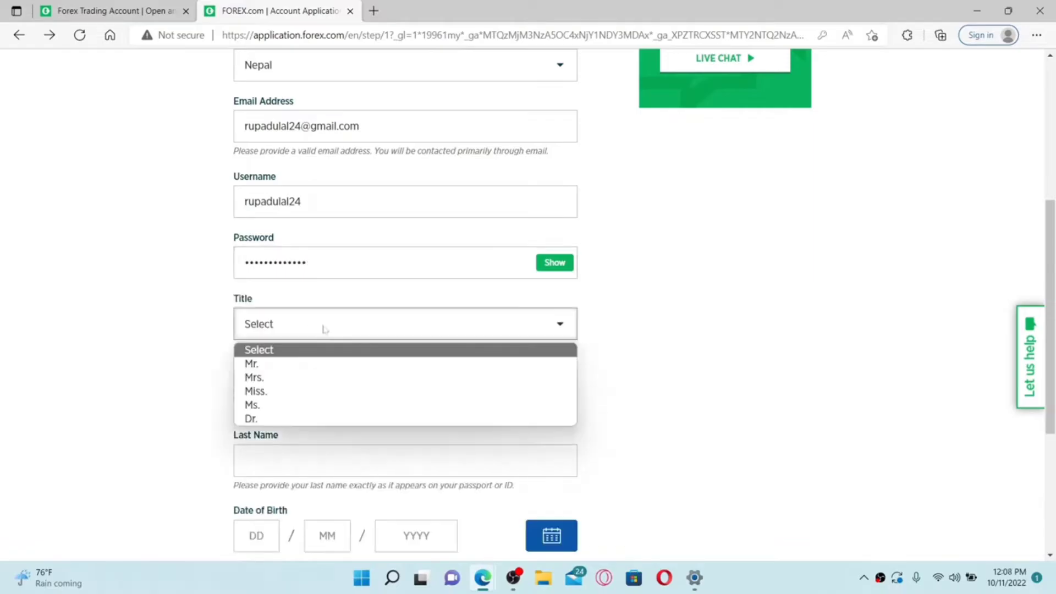
click(269, 405)
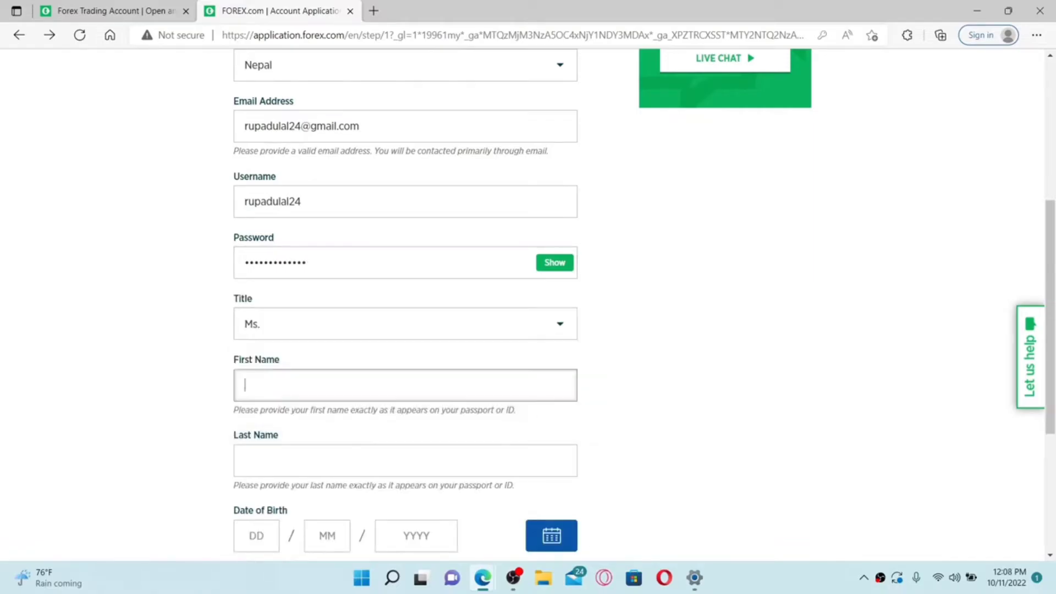
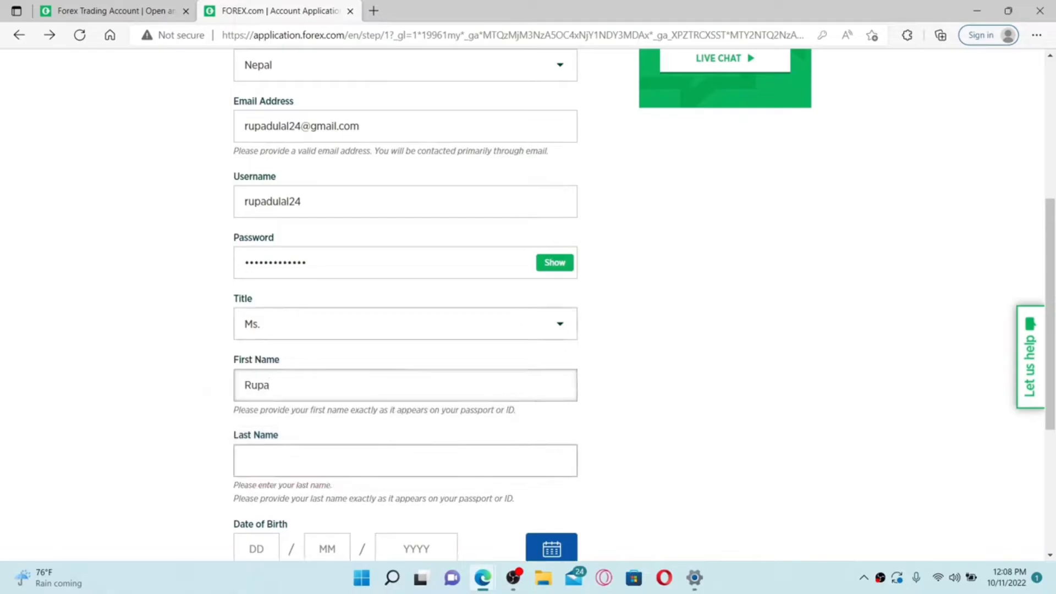
- Enter first and last name, date of birth and primary phone number, then save and continue
click(405, 461)
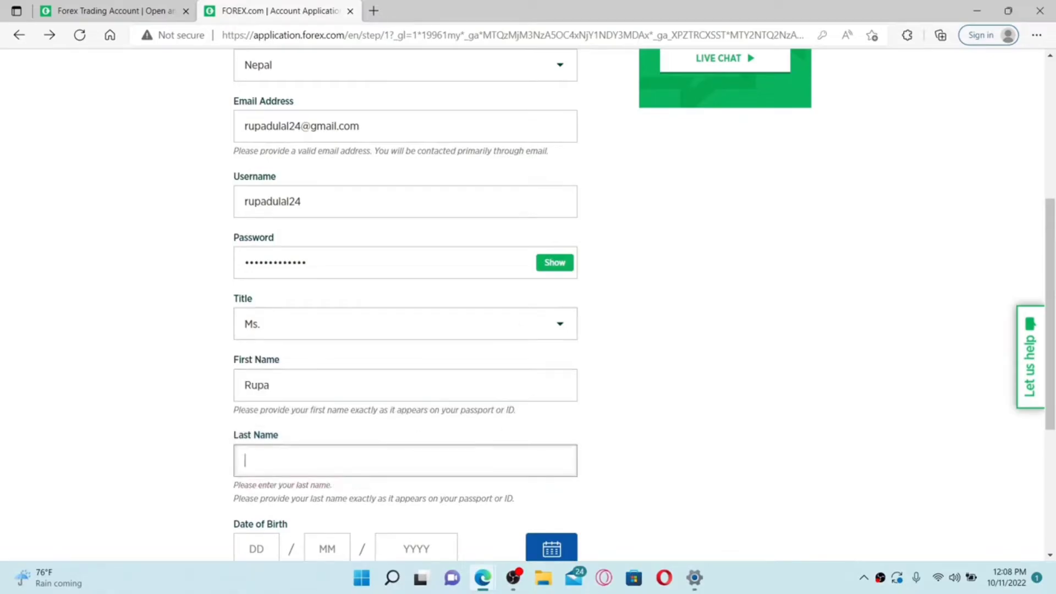
scroll(348, 451, down, 3)
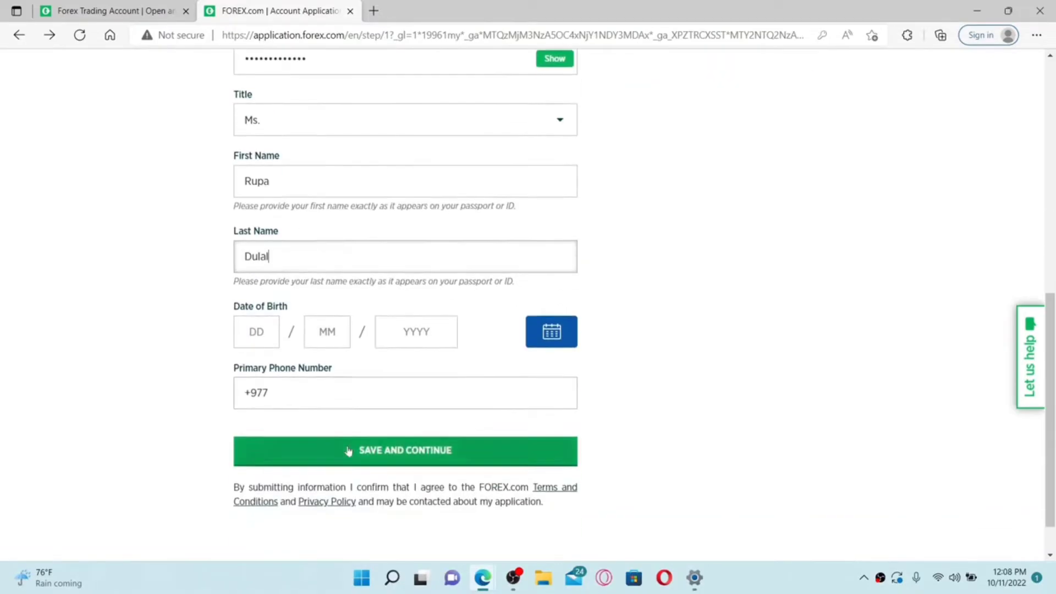
click(256, 331)
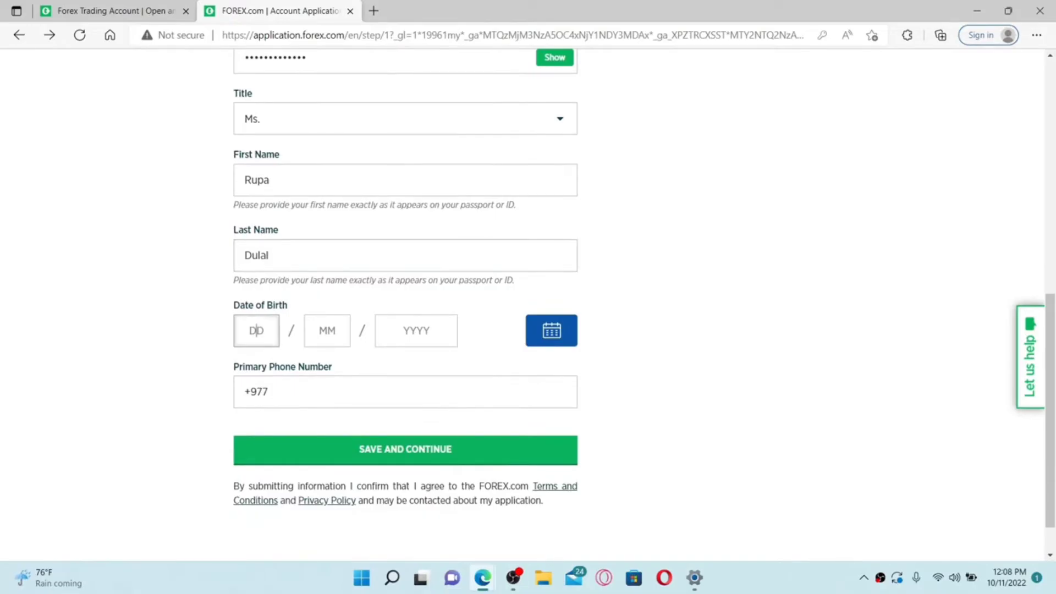
key(Tab)
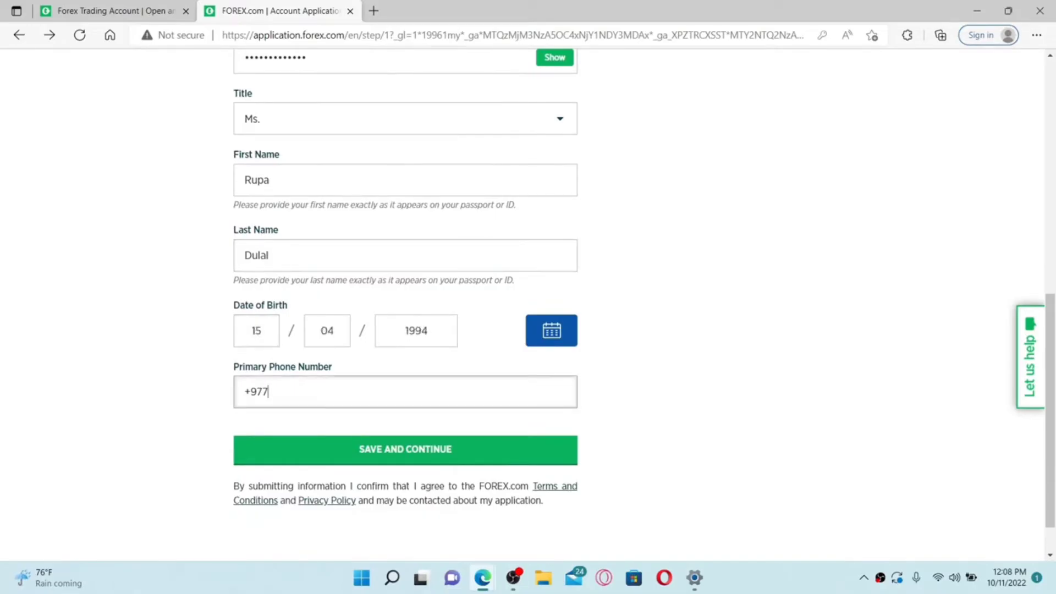
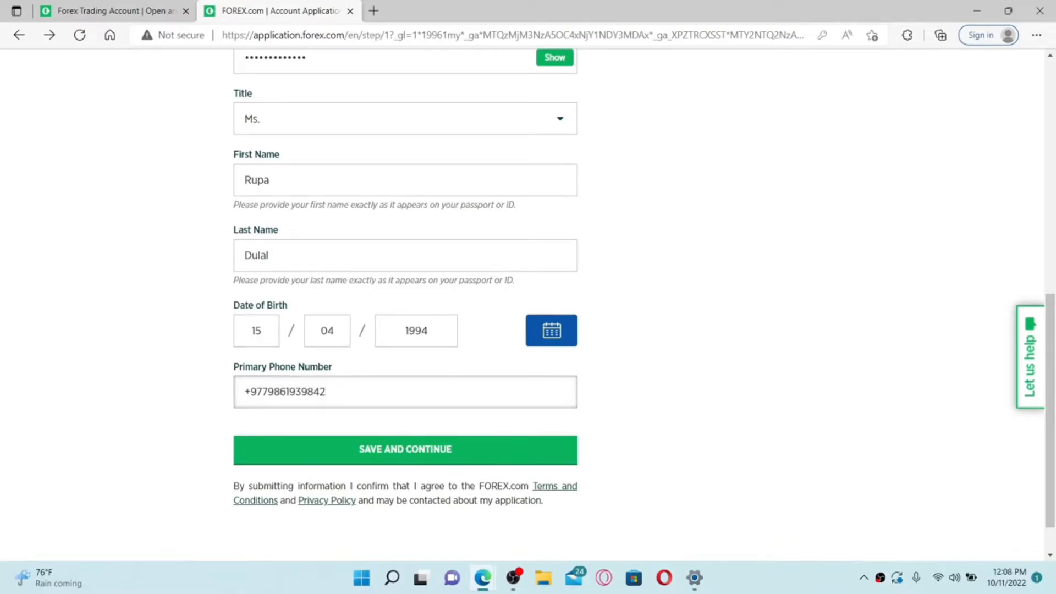
click(452, 455)
- Fill in the street address and the remaining home address, citizenship and tax residency fields
scroll(457, 440, down, 2)
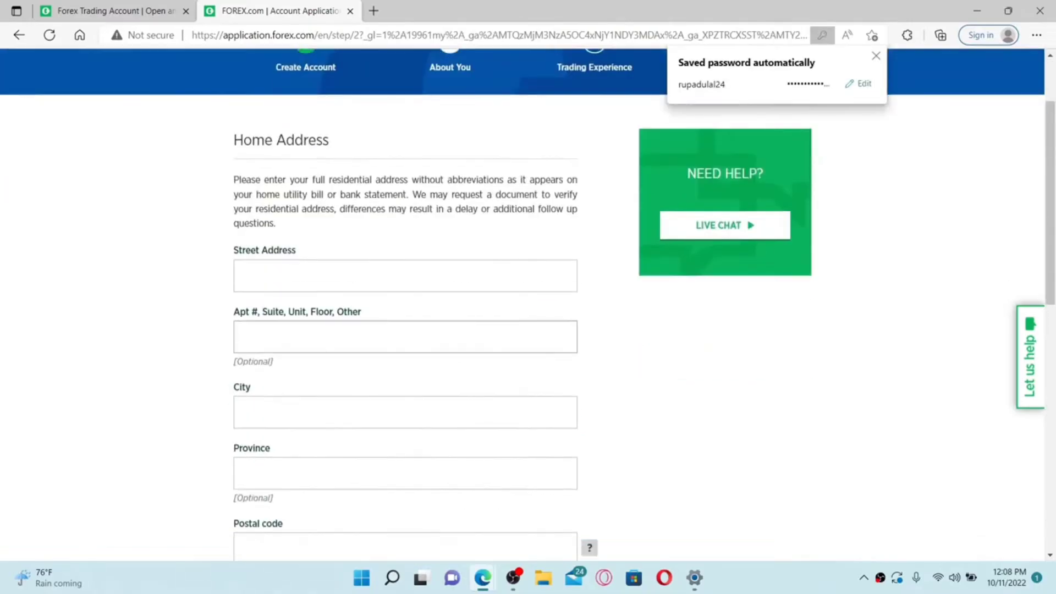
scroll(457, 433, down, 9)
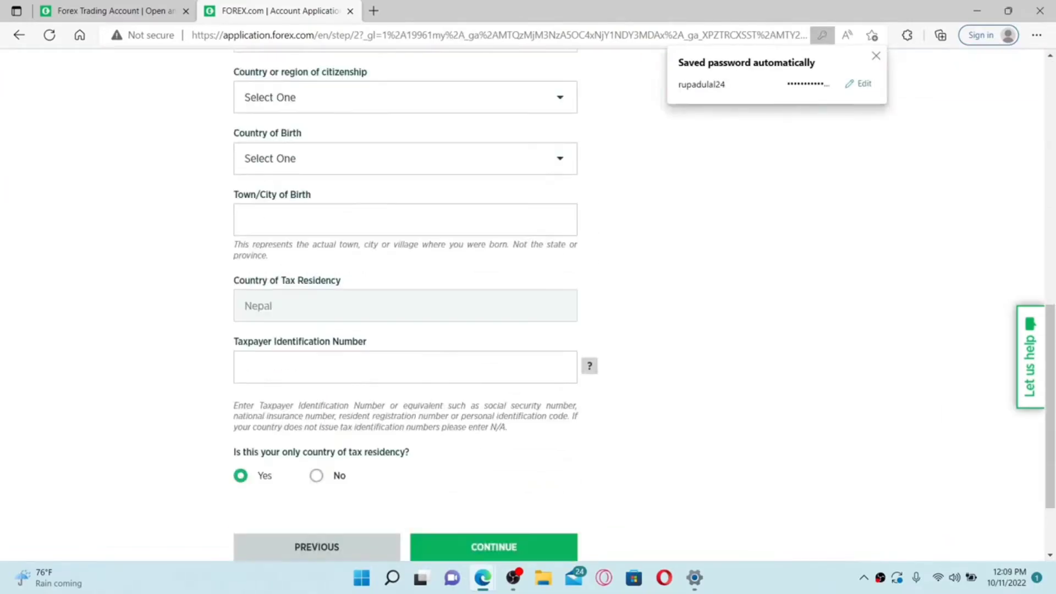
scroll(456, 330, up, 11)
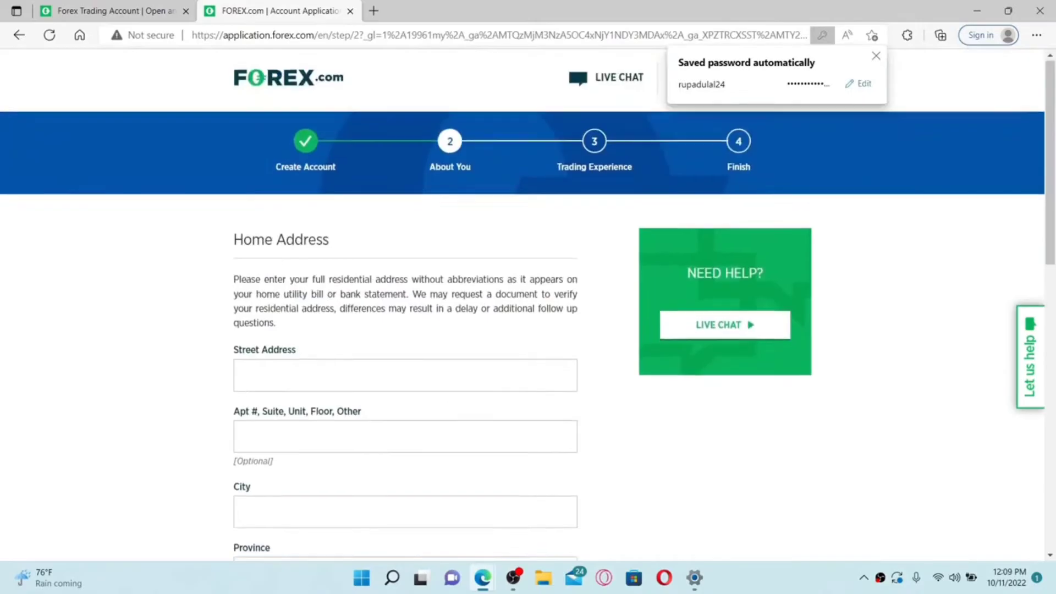
scroll(456, 330, down, 4)
click(245, 173)
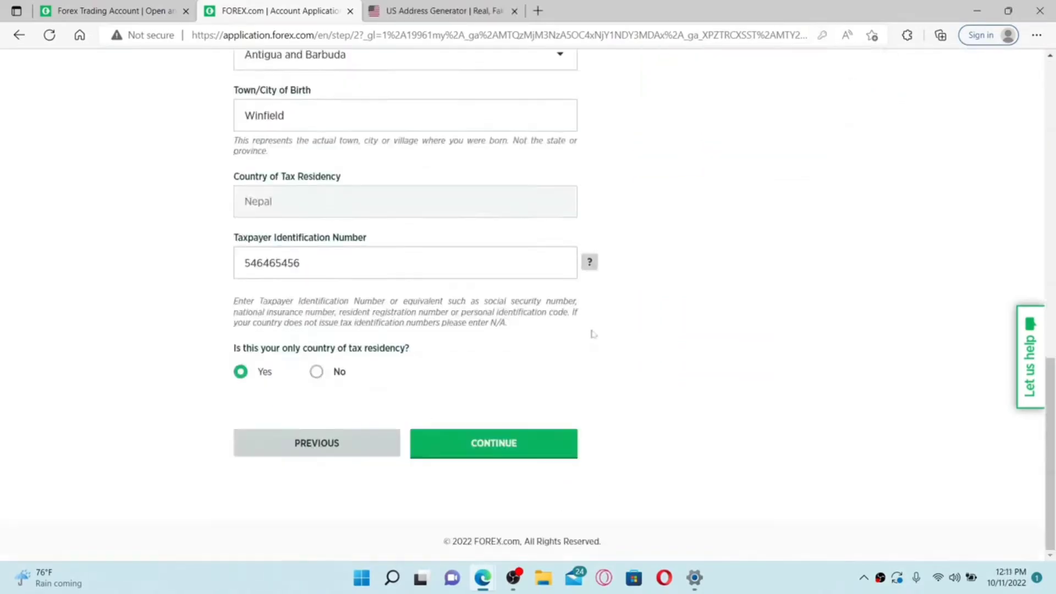
scroll(589, 333, up, 7)
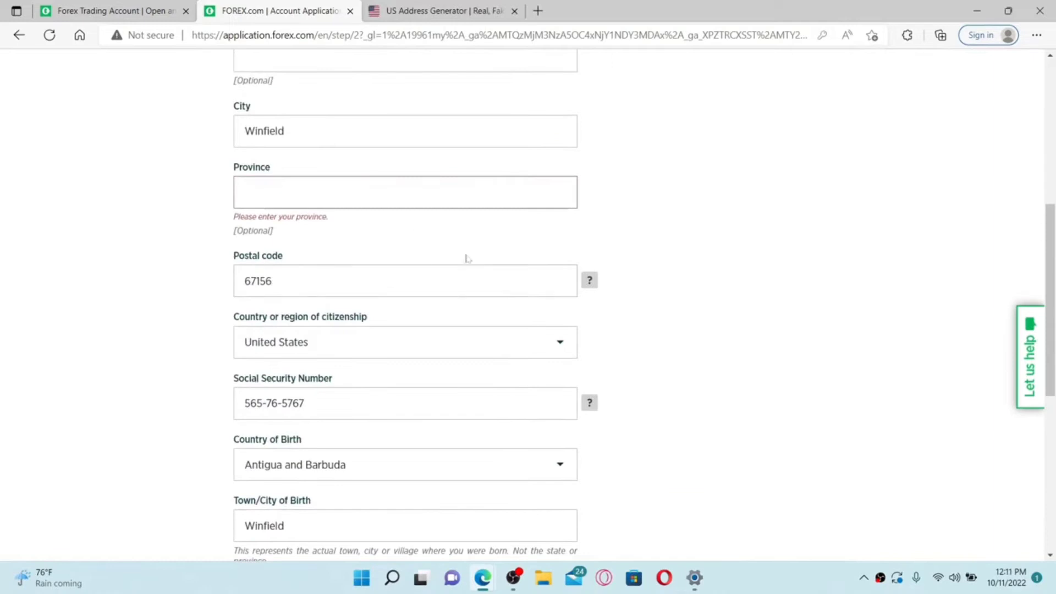
scroll(467, 259, down, 3)
scroll(507, 233, down, 4)
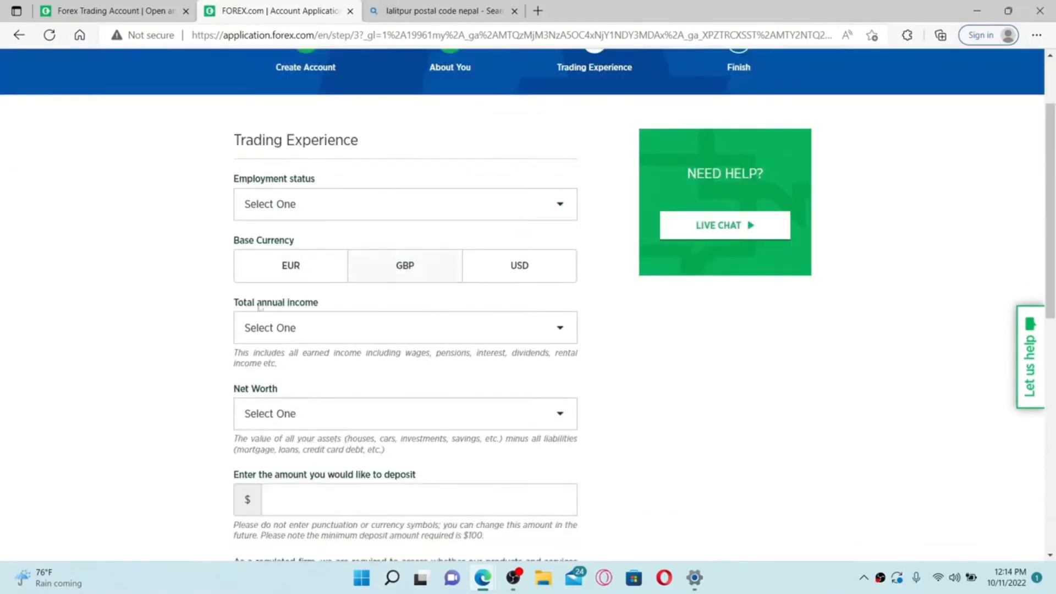
- Answer the trading profile questions: 100 deposit, Employment/Salary, Never ×3, 0-49
scroll(260, 306, down, 3)
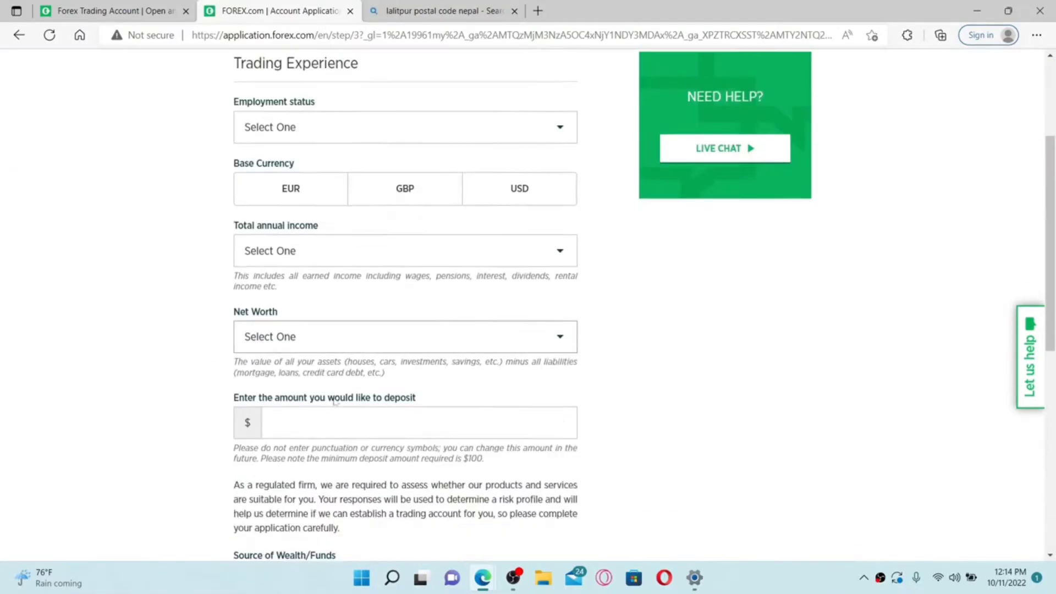
scroll(336, 401, up, 3)
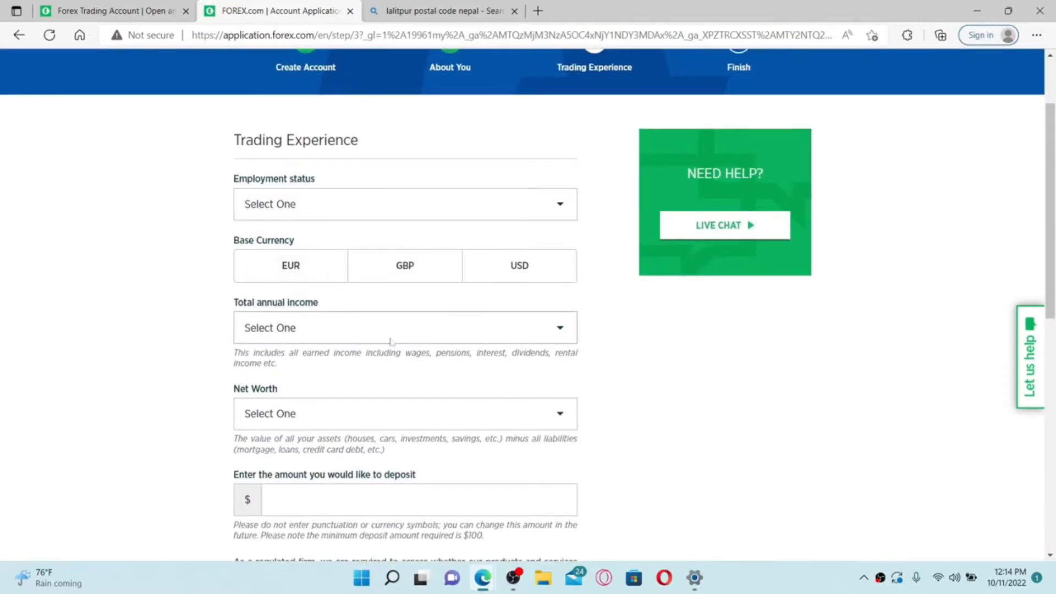
scroll(334, 344, down, 2)
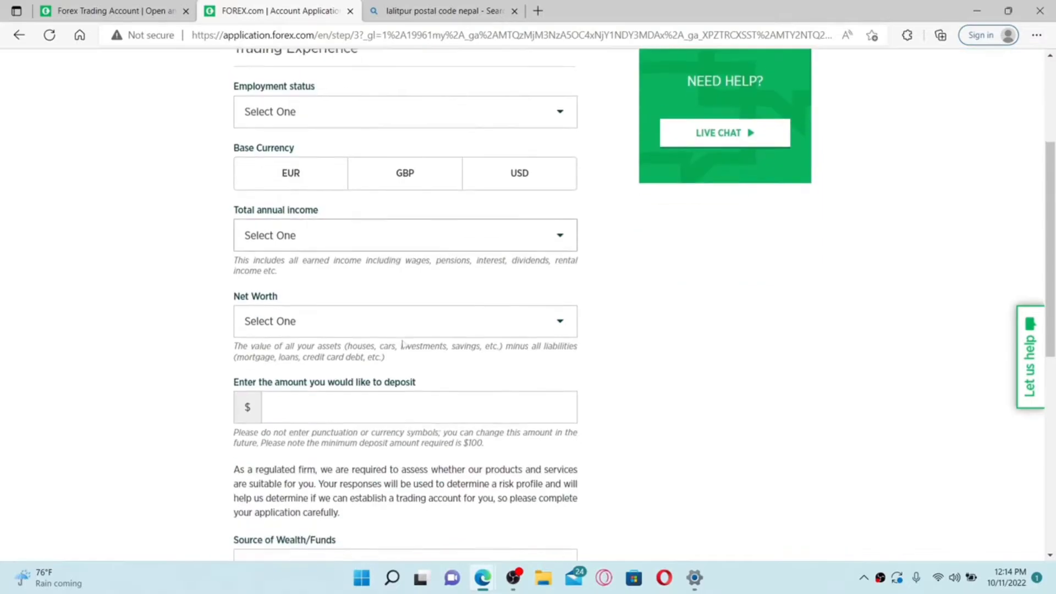
scroll(351, 396, down, 8)
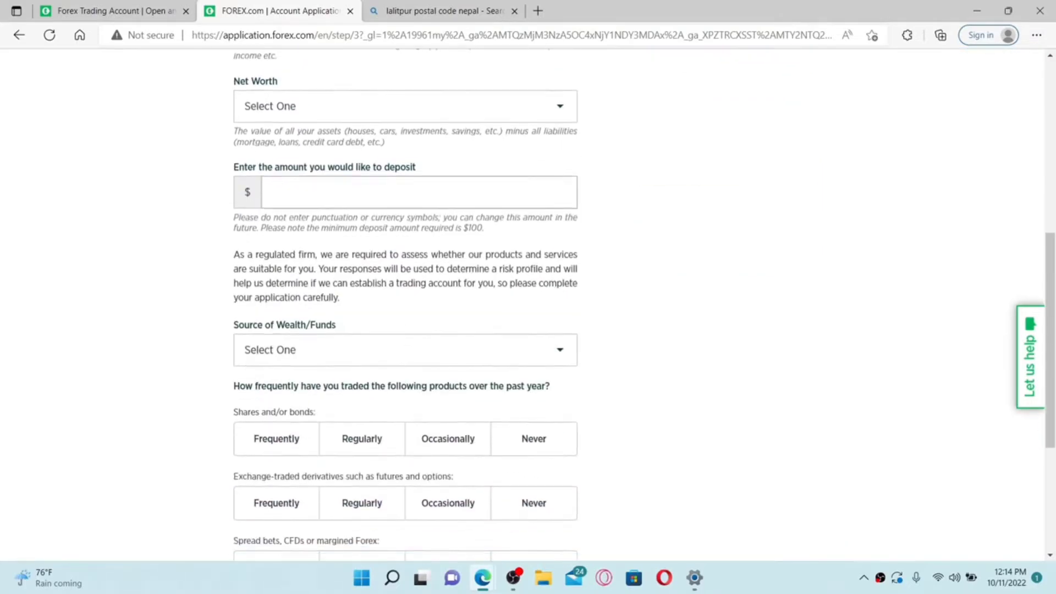
scroll(351, 396, up, 6)
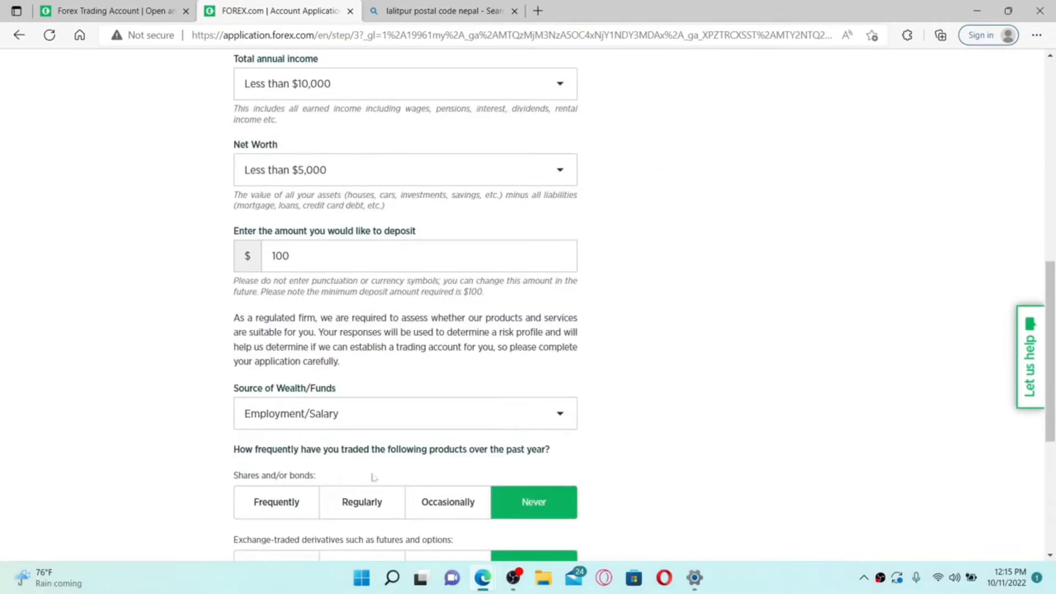
scroll(432, 427, down, 5)
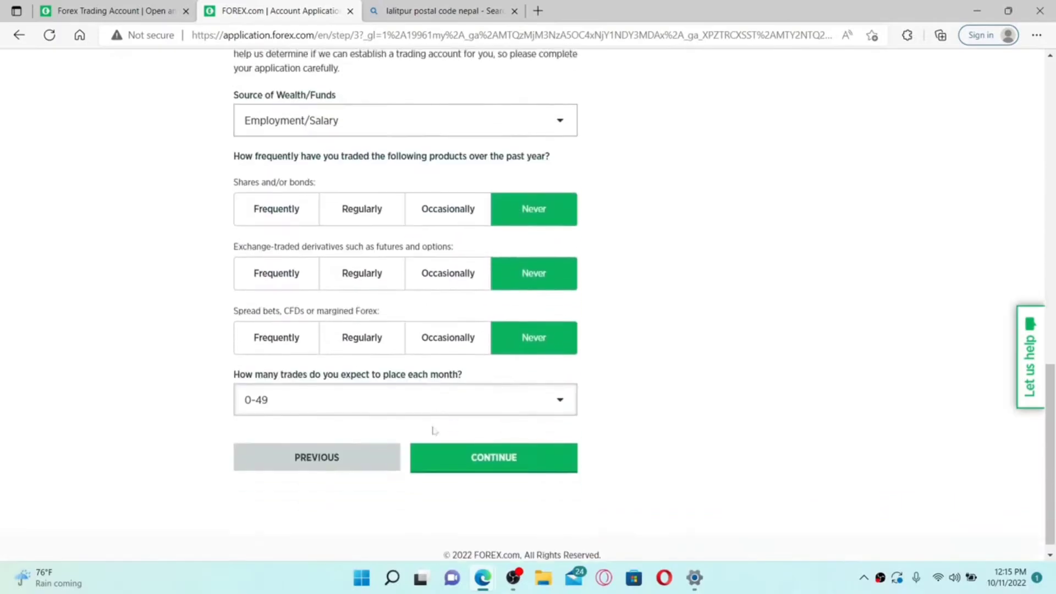
scroll(435, 430, down, 1)
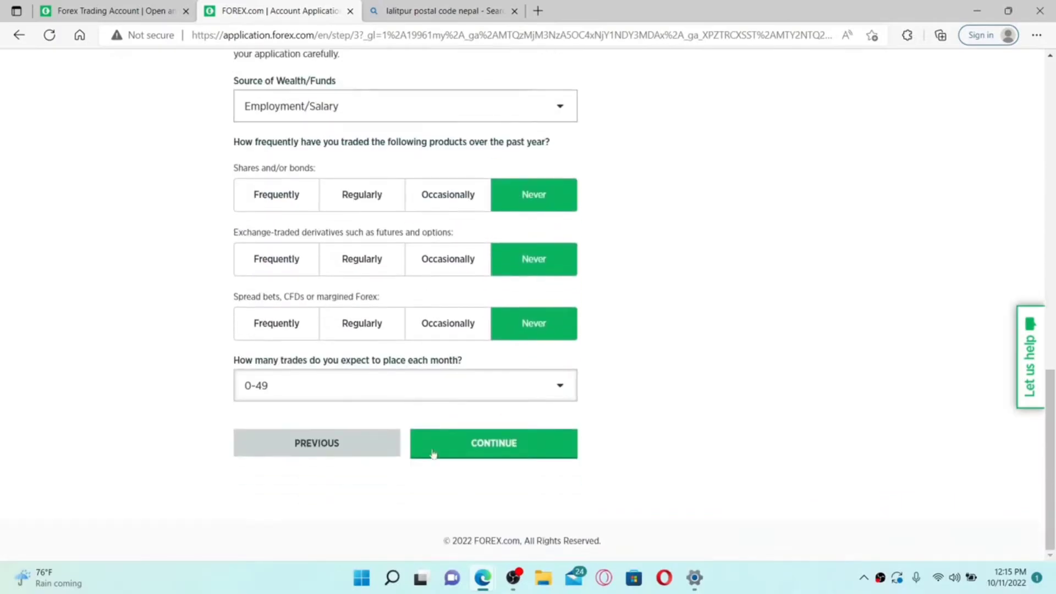
click(500, 451)
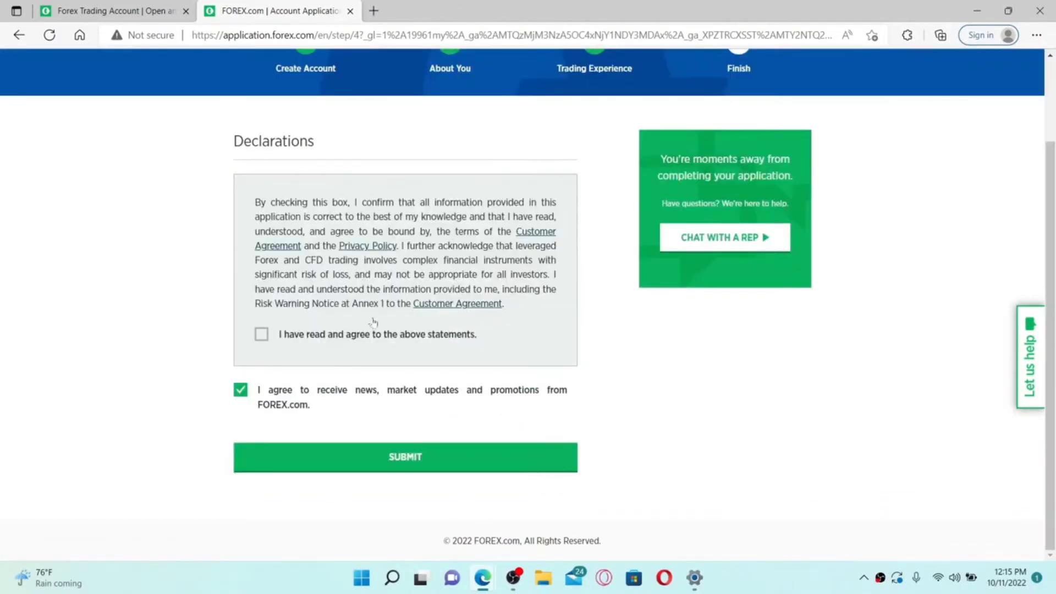
- Accept the declarations, decline news and promotions, and submit the application
click(261, 337)
click(239, 391)
click(415, 464)
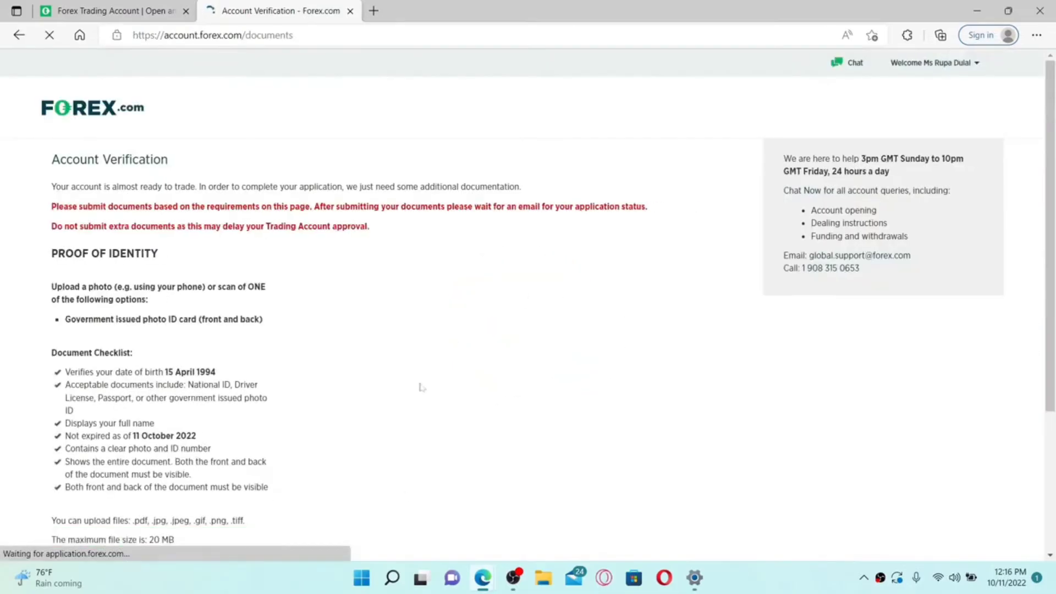
scroll(341, 328, down, 2)
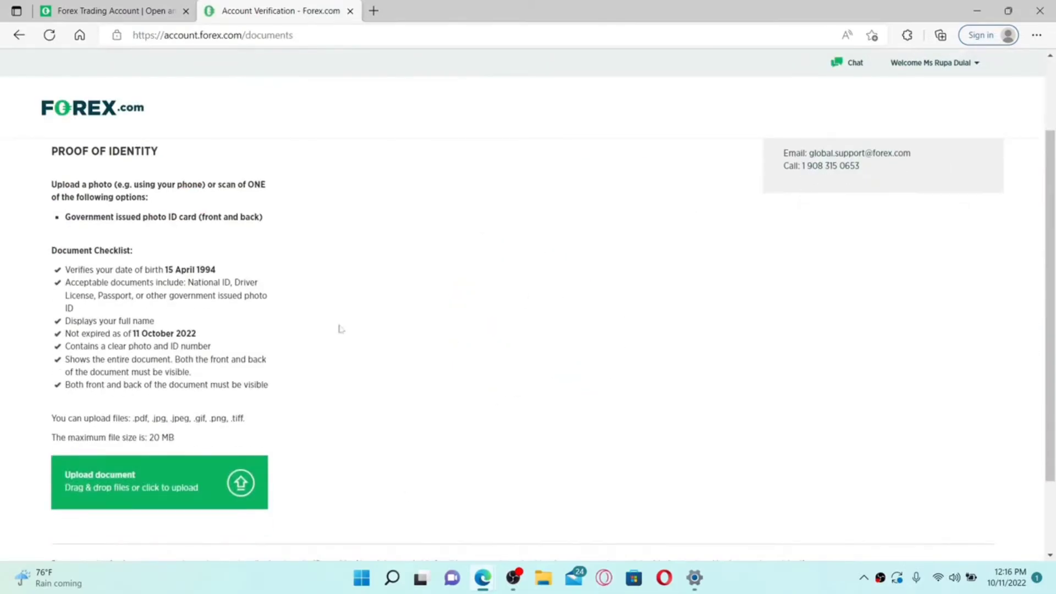
scroll(341, 328, up, 2)
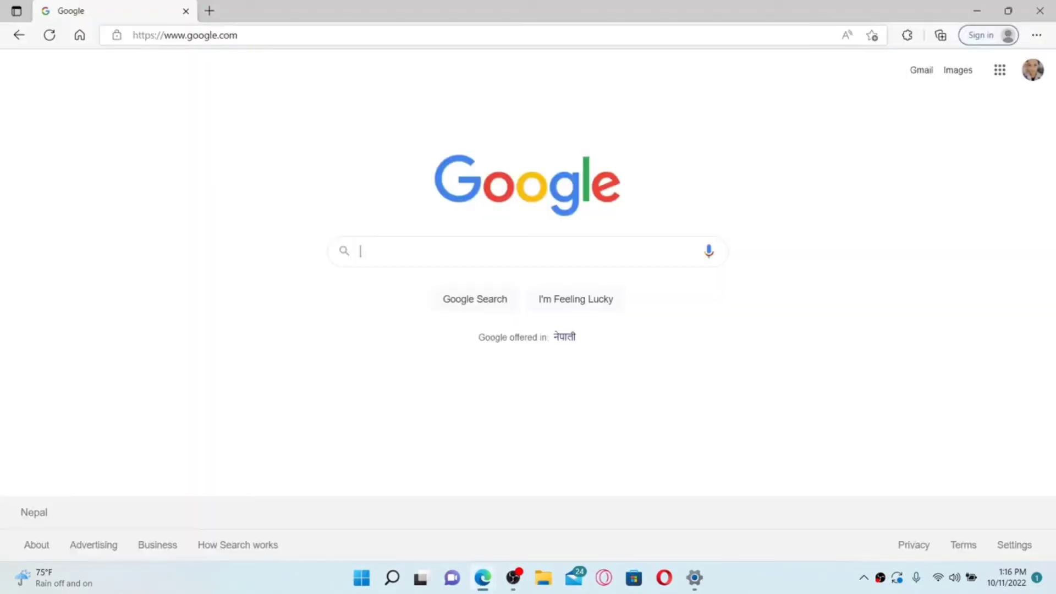
click(268, 35)
text(www.fo)
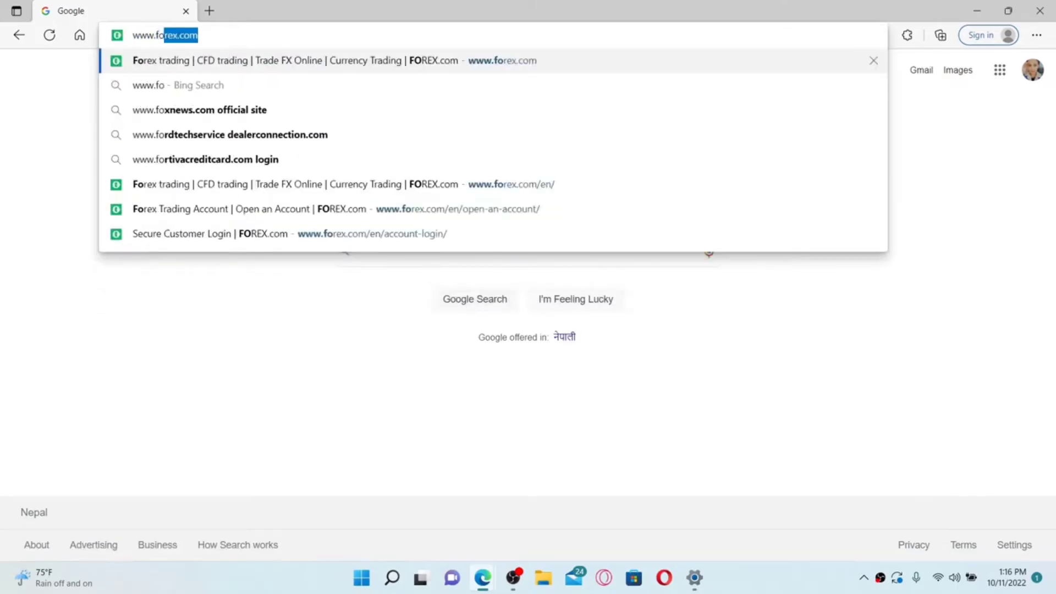
text(rex.com)
key(Return)
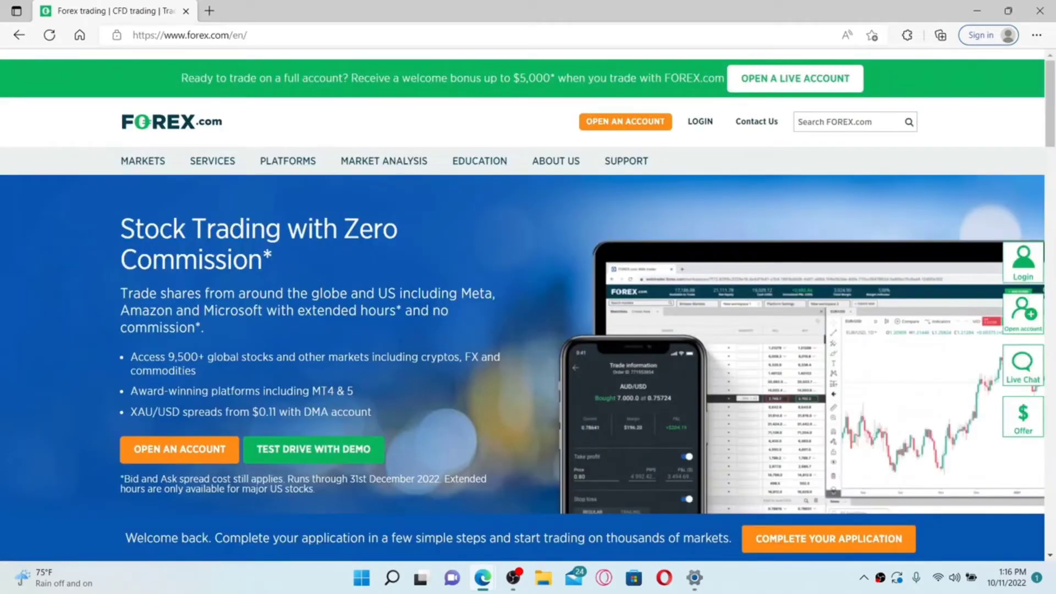
click(706, 126)
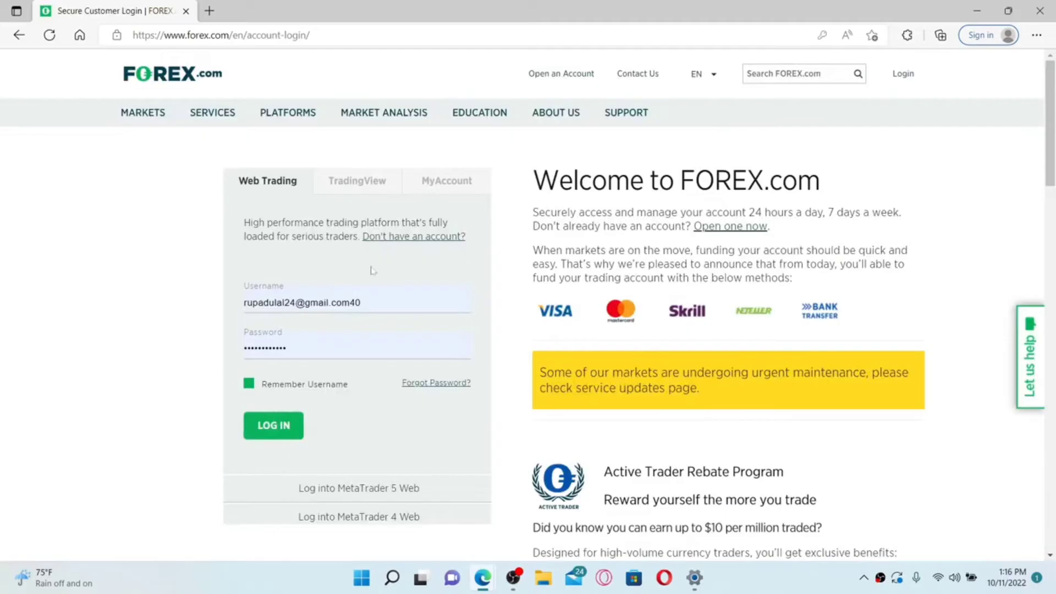
click(352, 297)
key(Tab)
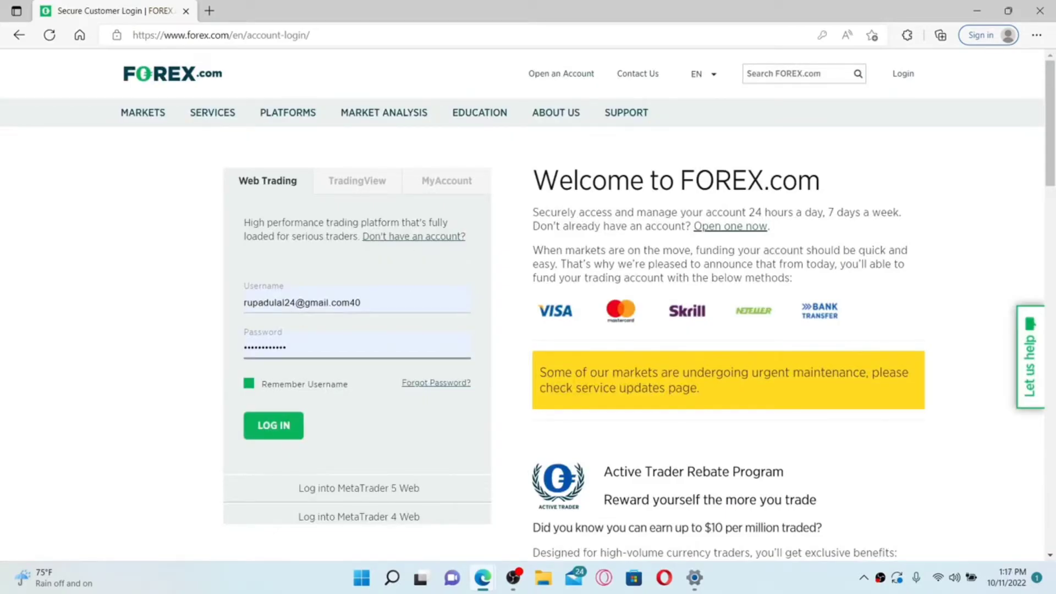
key(shift+Tab)
key(BackSpace)
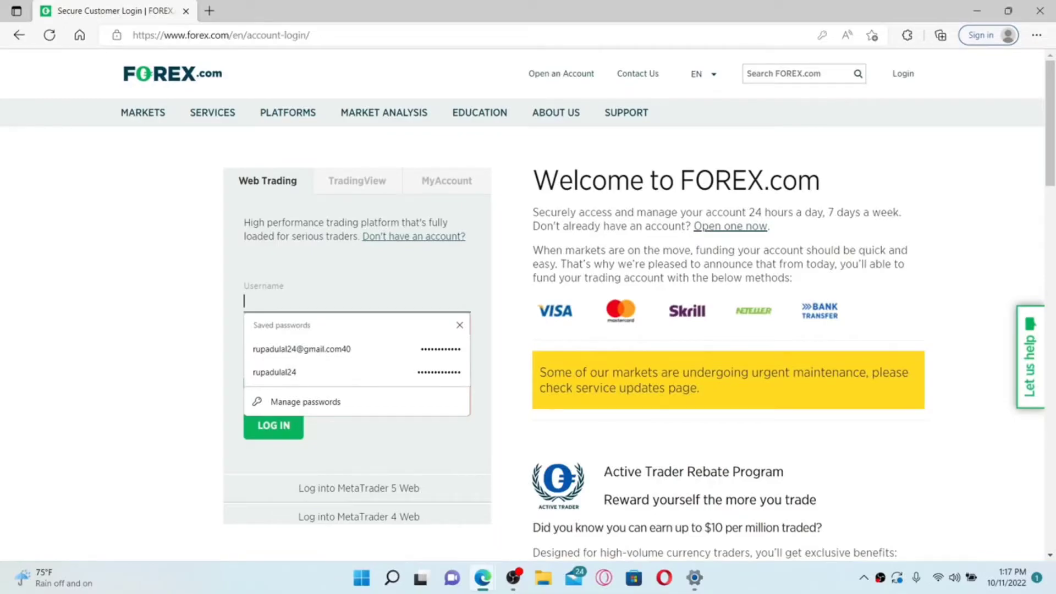
key(Down)
key(Down)
key(Return)
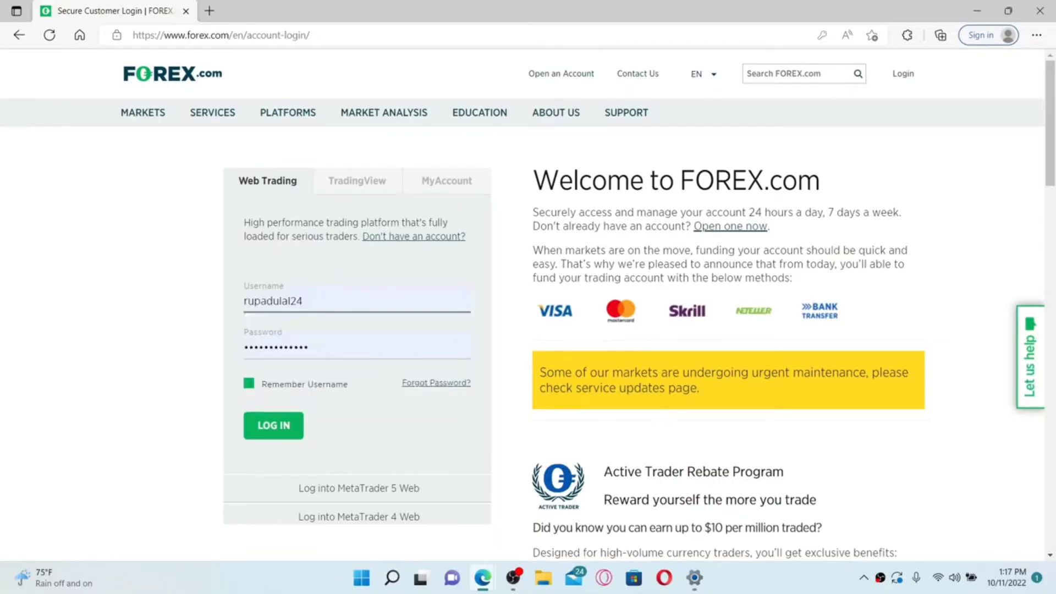
- Fill in the saved password and untick Remember Username
key(Tab)
key(BackSpace)
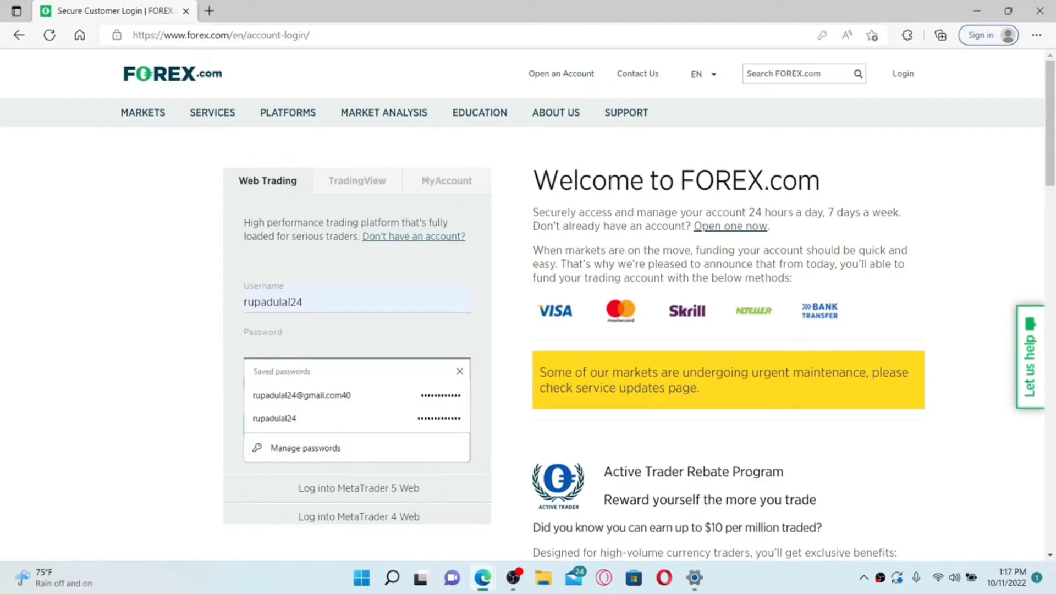
key(ctrl+v)
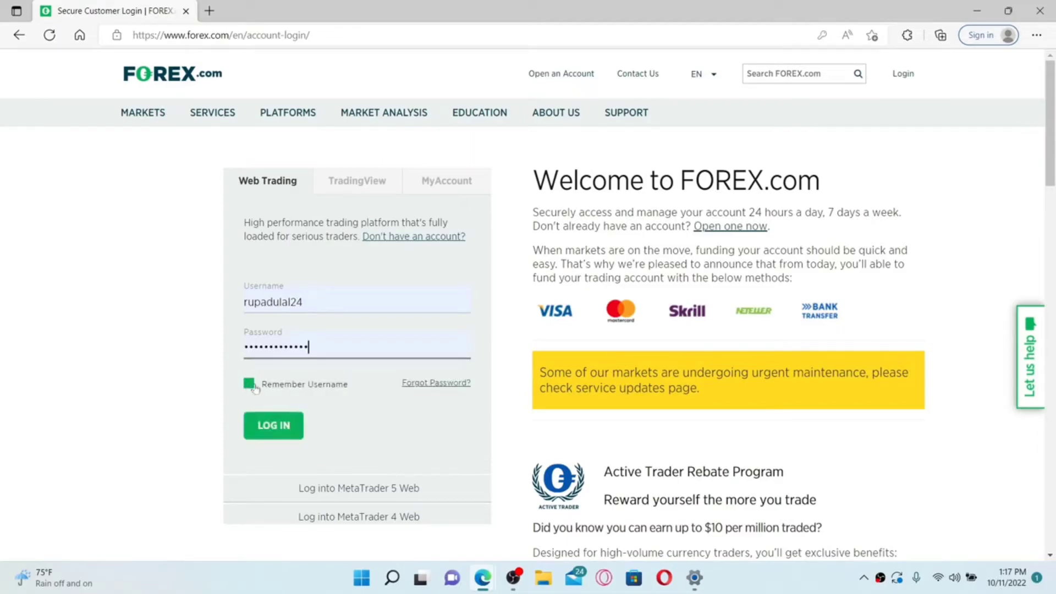
click(249, 385)
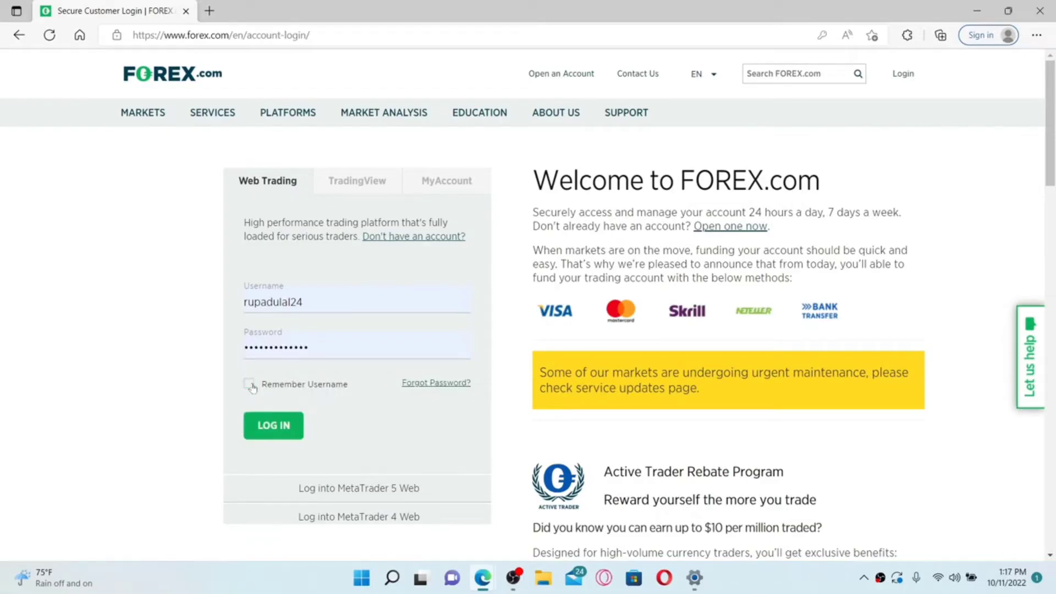
- Log in to Web Trader with Remember Username switched off
click(250, 386)
click(249, 385)
click(358, 347)
click(276, 429)
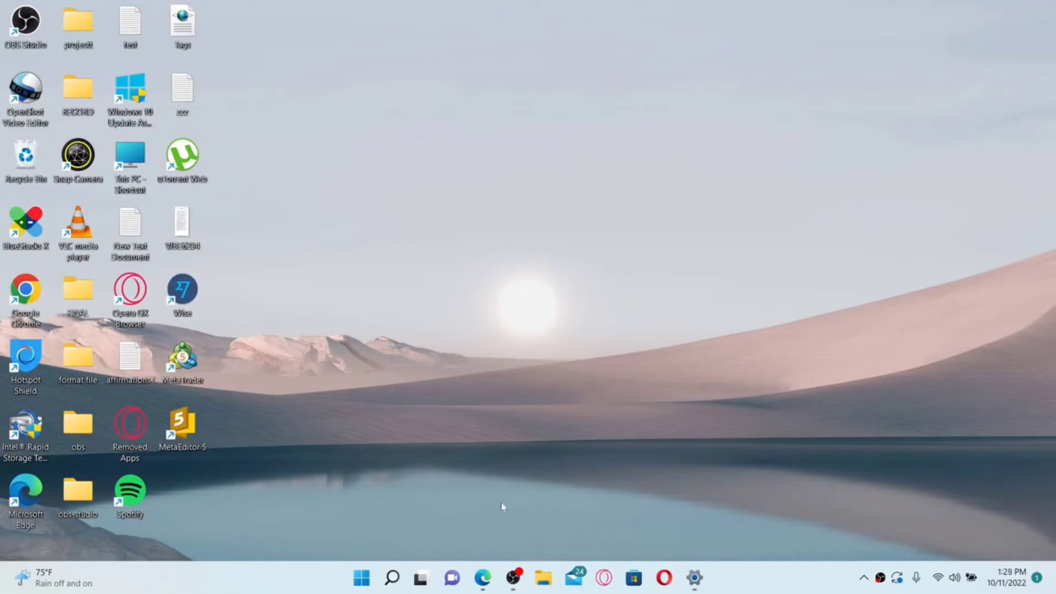
- Reopen Edge and go to forex.com to reach the Web Trader workspace
click(483, 578)
click(250, 35)
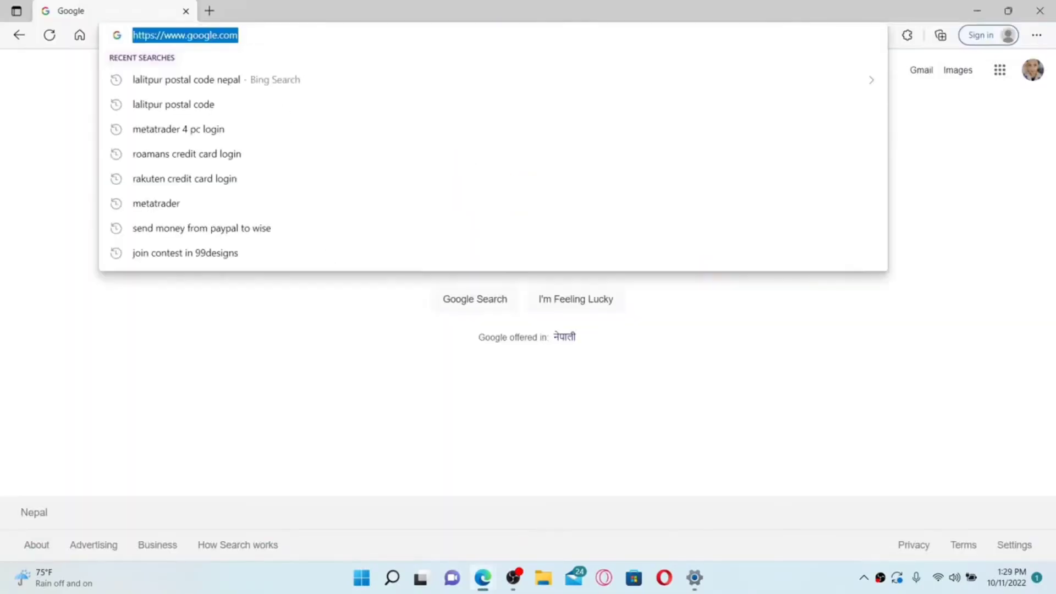
text(ww)
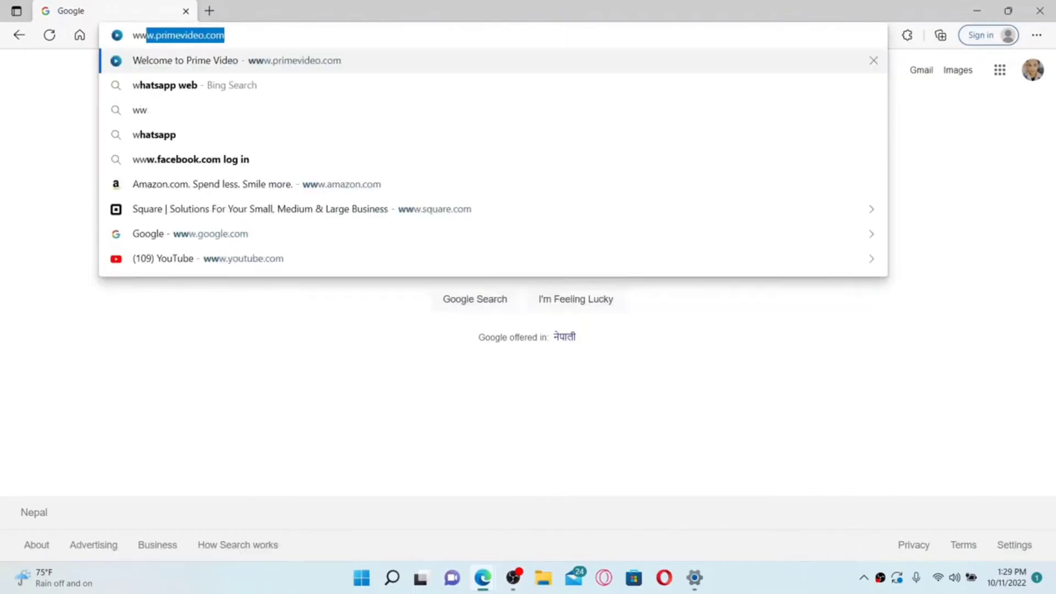
text(w.forex)
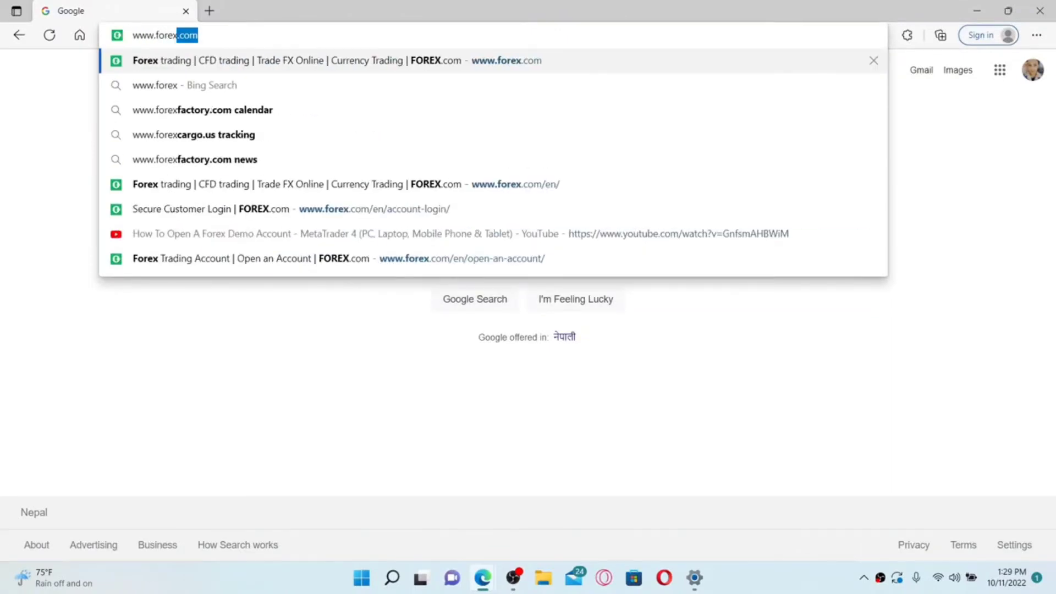
key(Return)
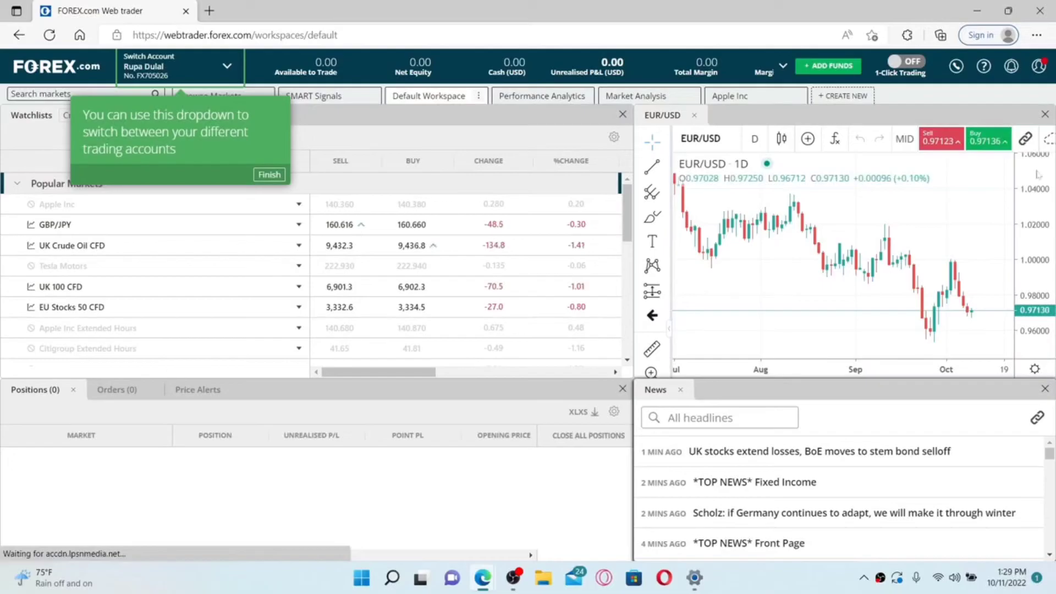
- Open Account Details from the profile menu and autofill the saved old password
click(1038, 68)
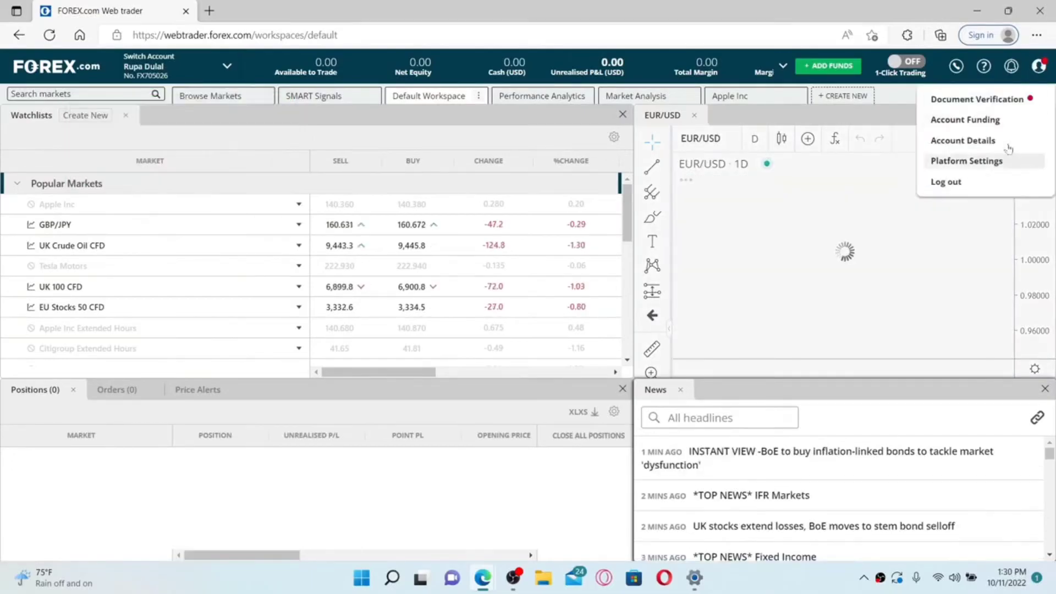
click(968, 141)
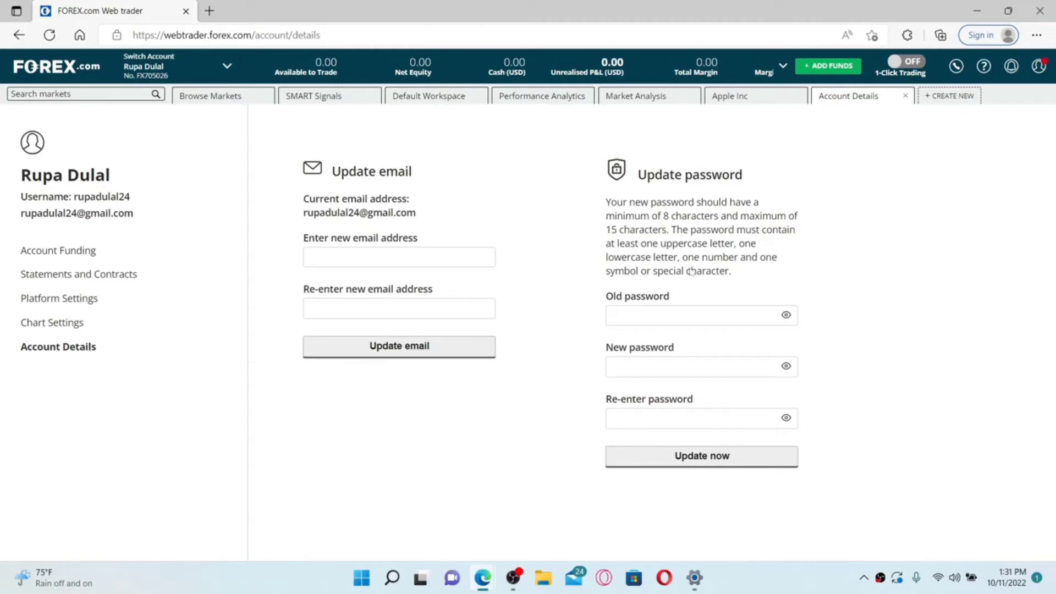
click(709, 316)
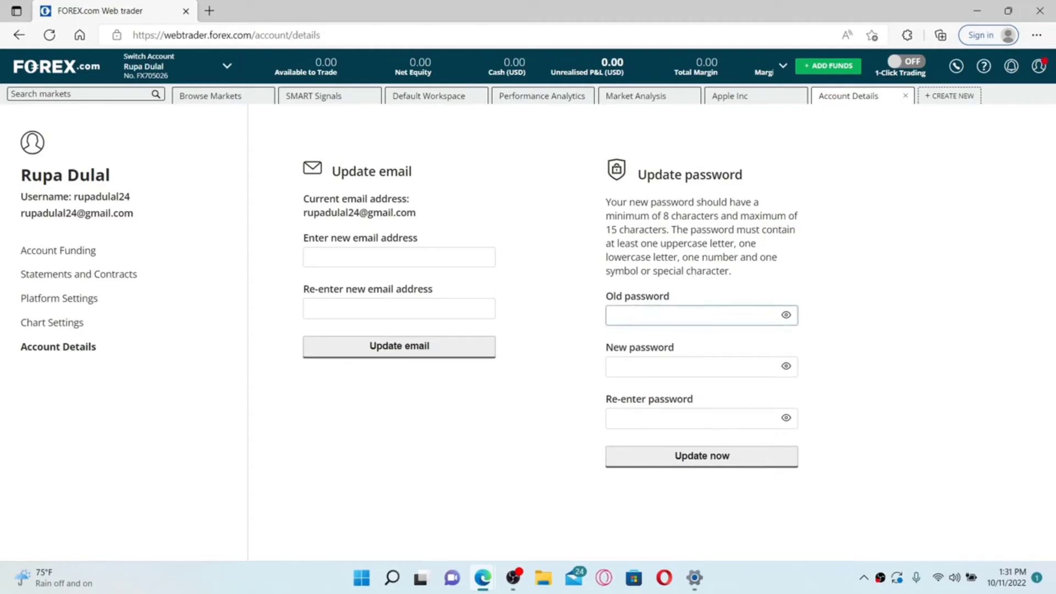
click(654, 366)
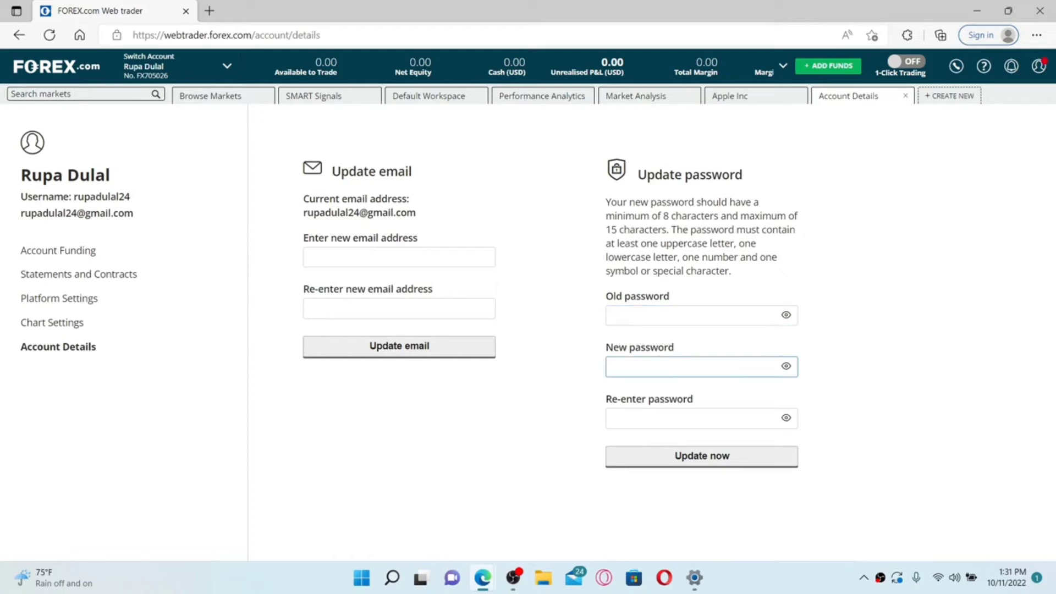
click(699, 315)
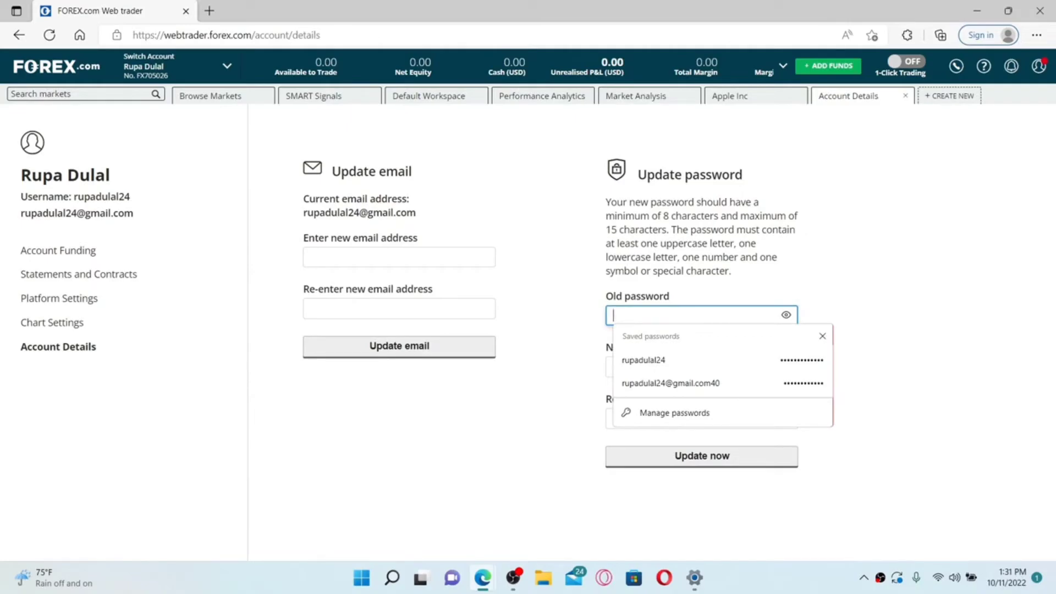
click(643, 359)
- Paste the new password into both New password and Re-enter password
click(727, 366)
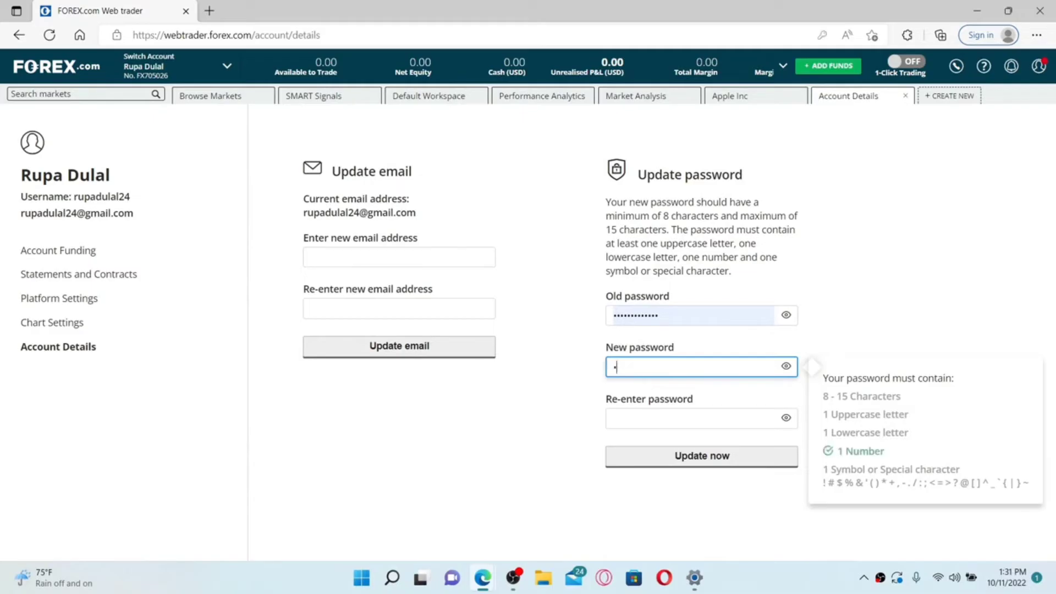
key(ctrl+v)
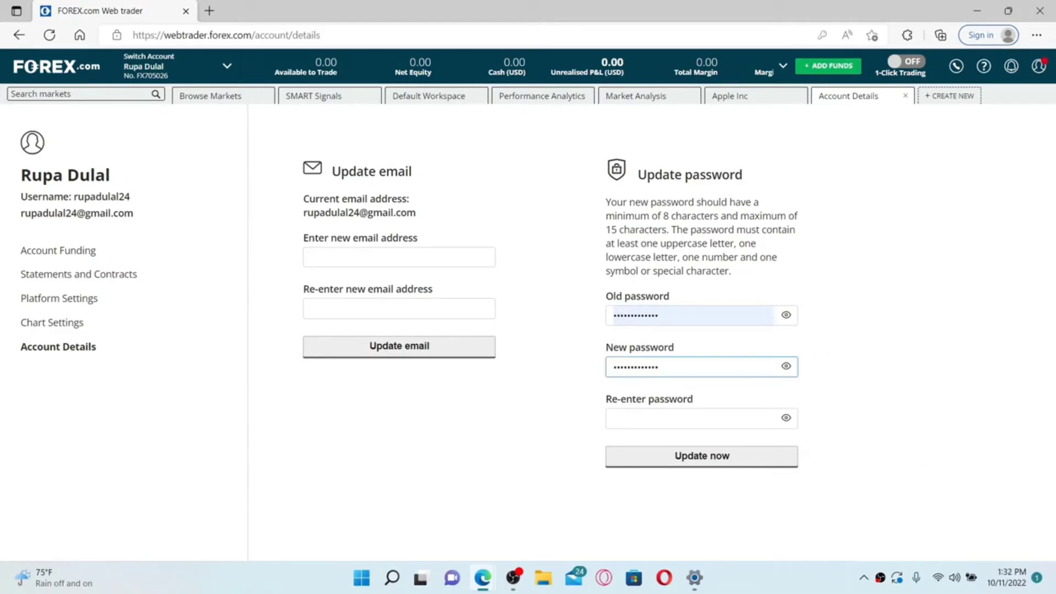
click(692, 418)
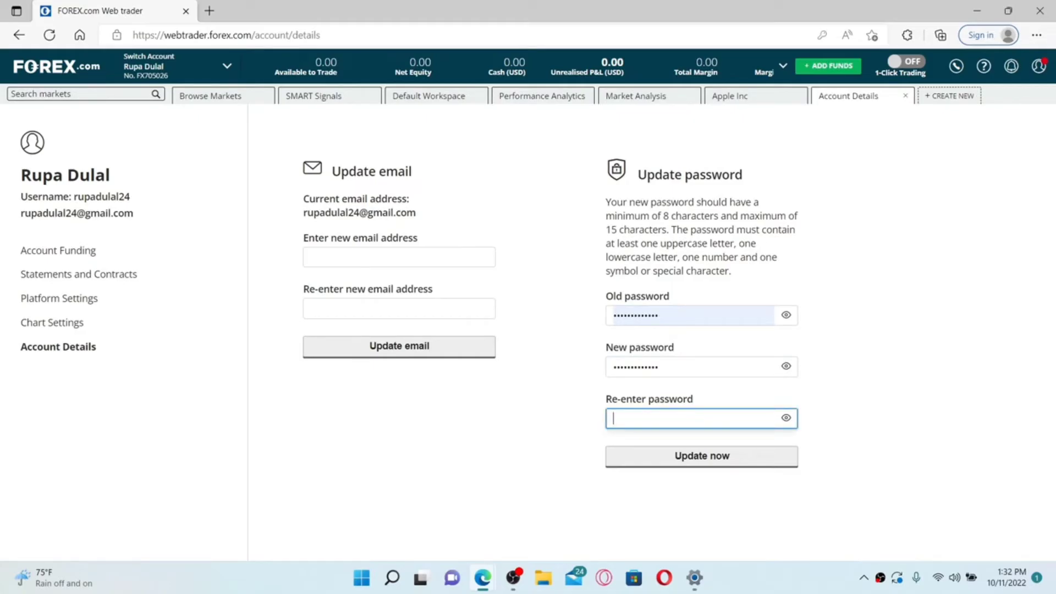
key(ctrl+v)
click(697, 358)
key(Tab)
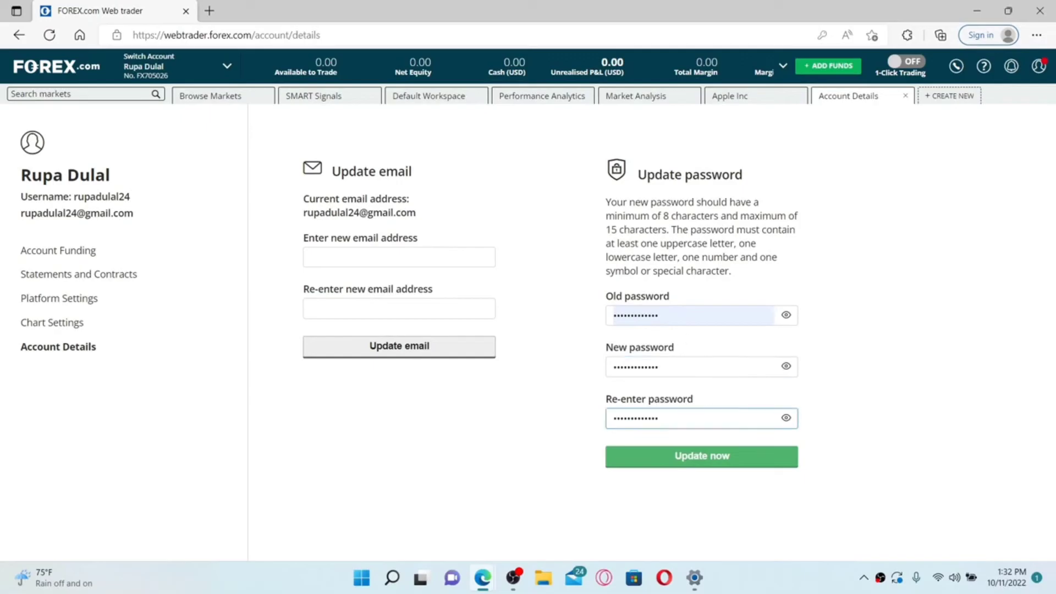
key(shift+Tab)
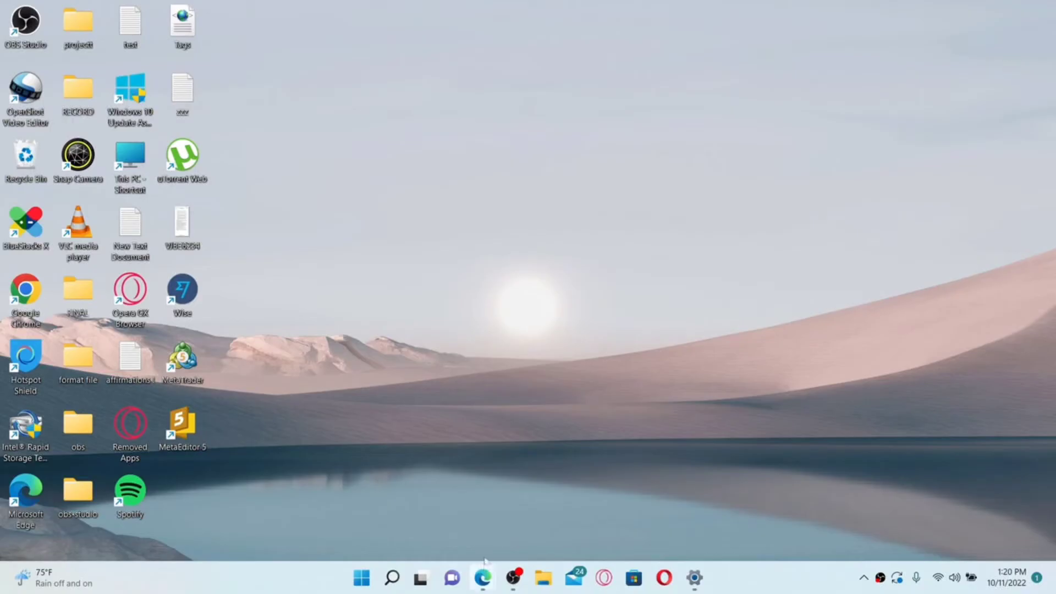
- Open Edge and go to the FOREX.com website
click(483, 577)
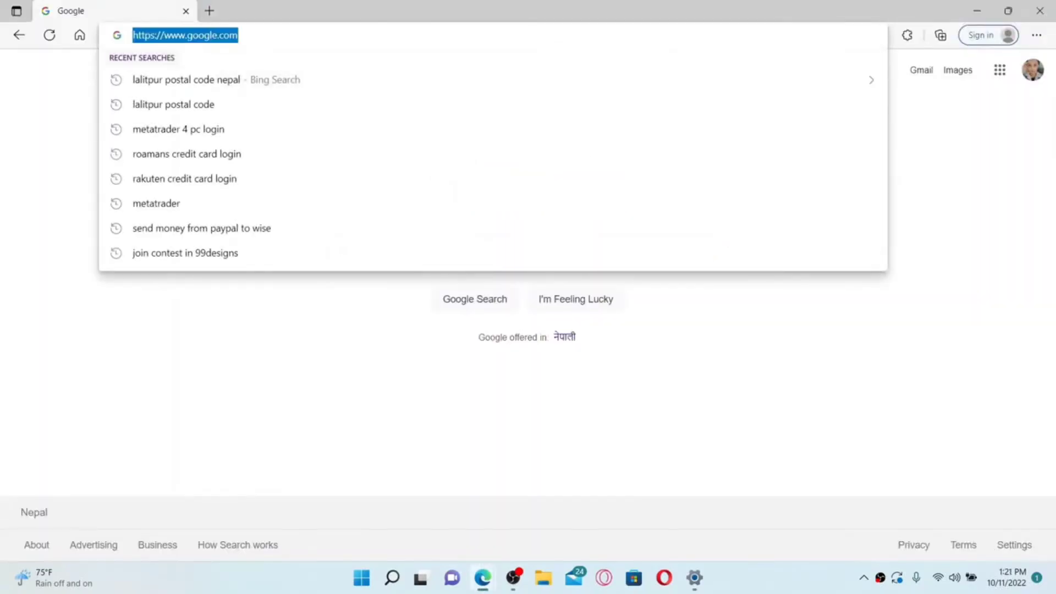
text(www.f)
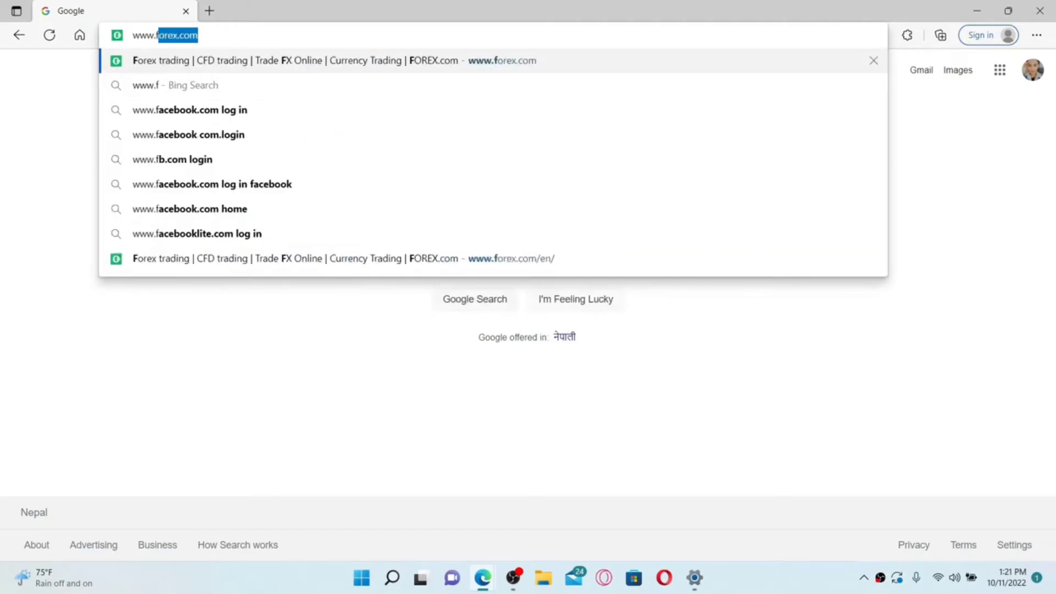
key(Return)
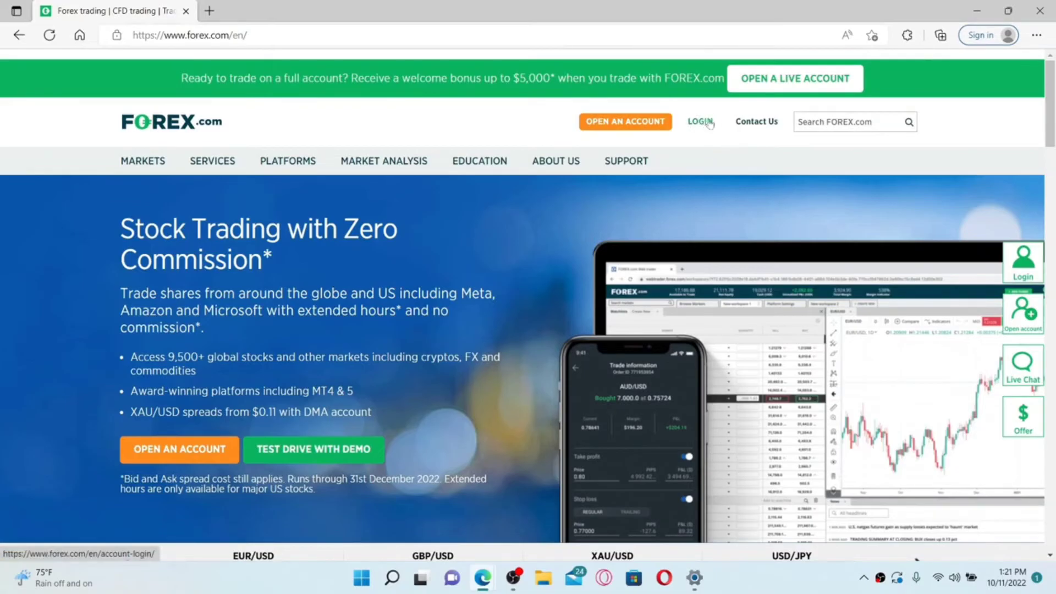
- Open the FOREX.com login form and follow its Forgot Password? link
click(708, 124)
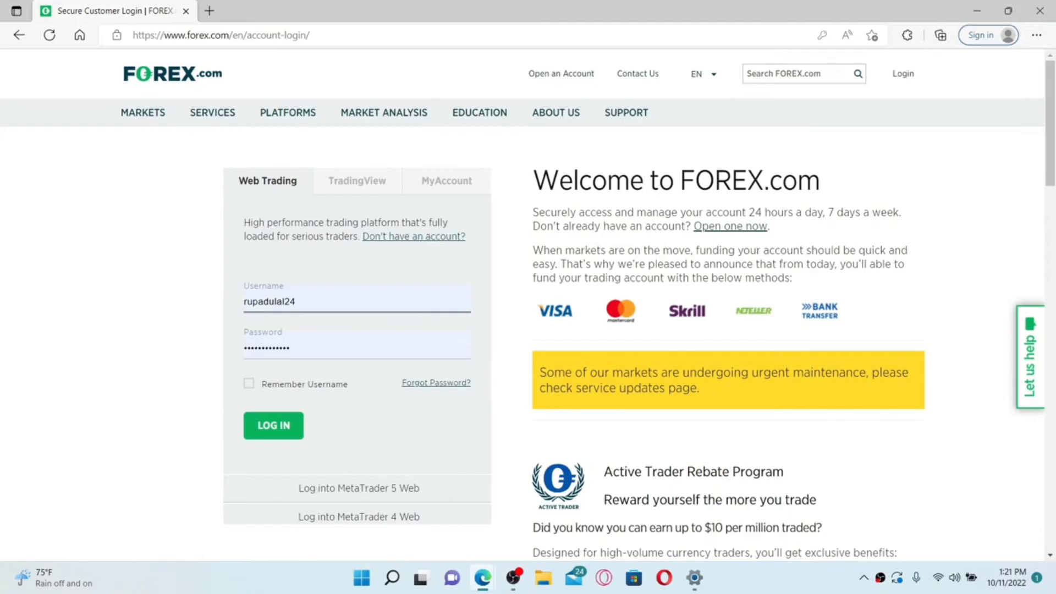
key(Tab)
text(r)
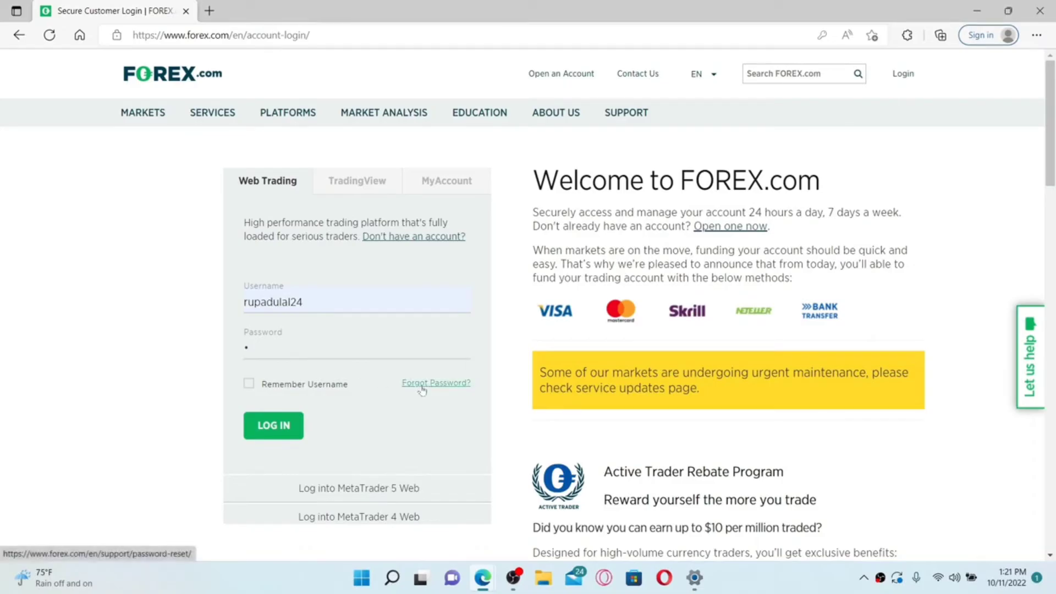
click(450, 388)
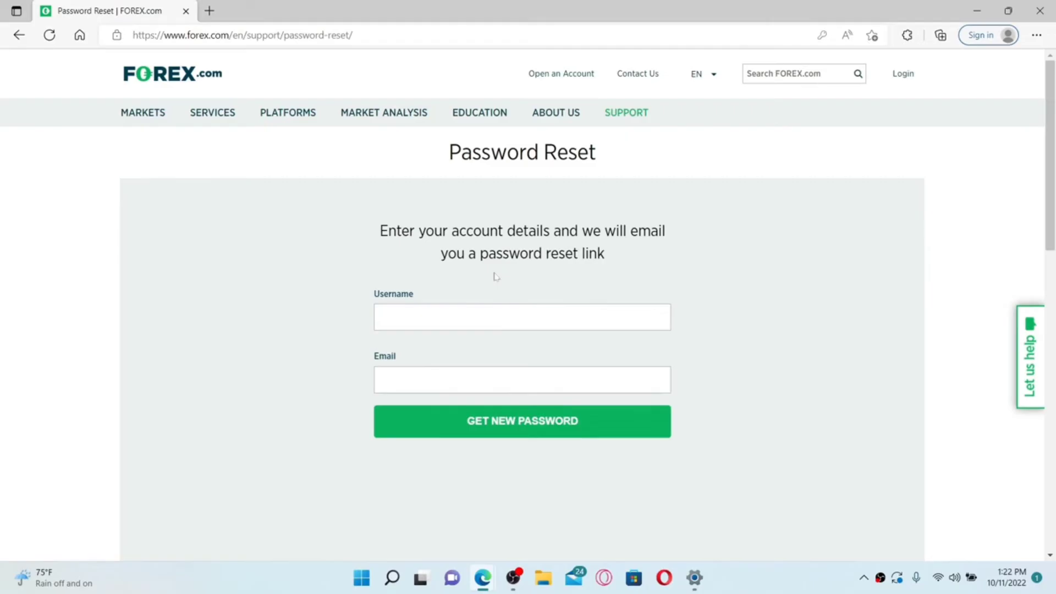
- Enter the account username and email address, then submit GET NEW PASSWORD to request a reset link
click(495, 317)
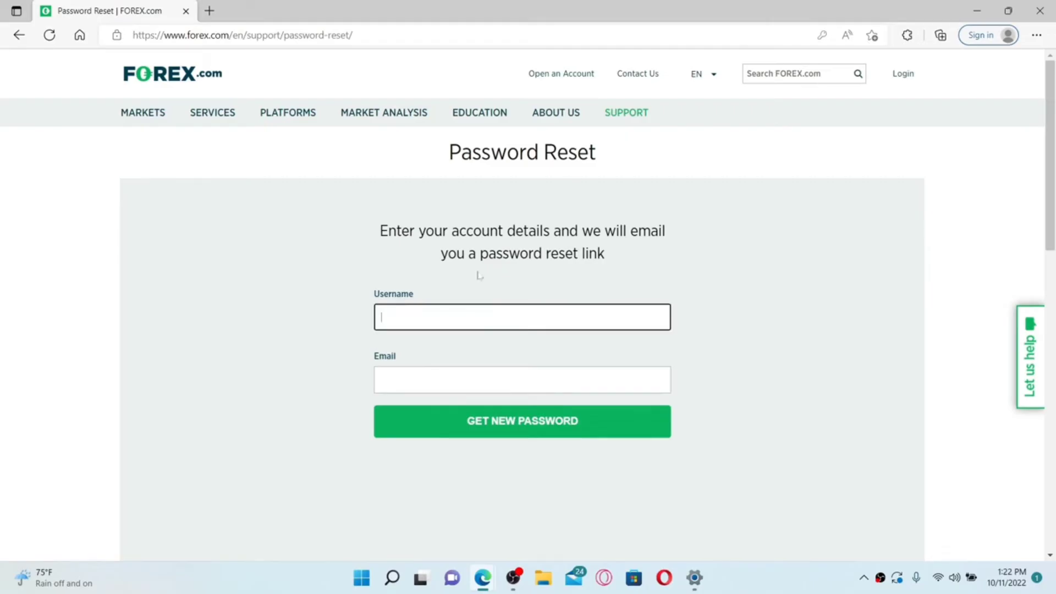
key(Tab)
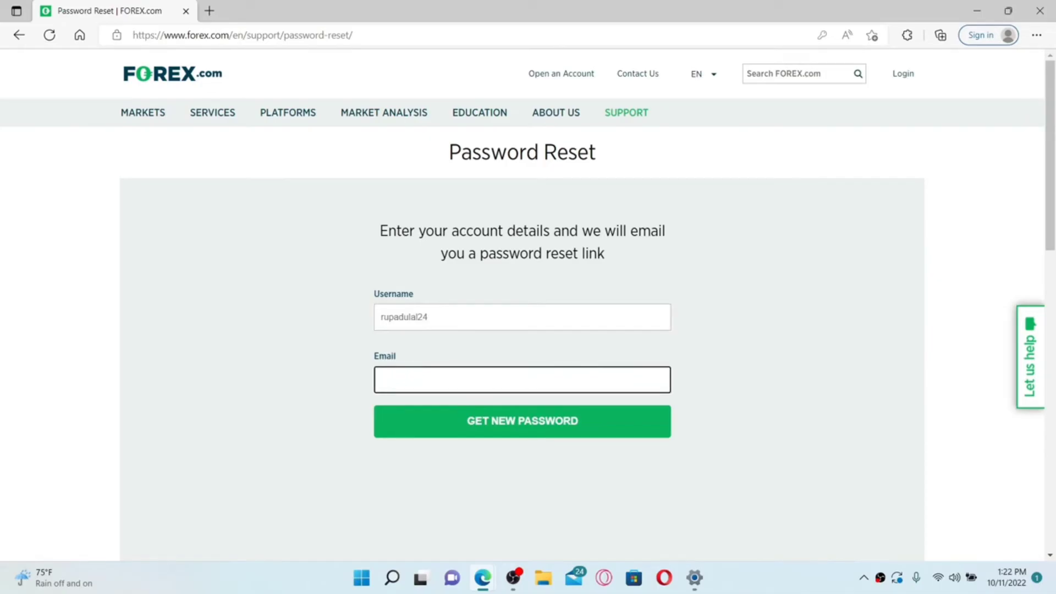
click(564, 421)
drag(470, 273, 580, 275)
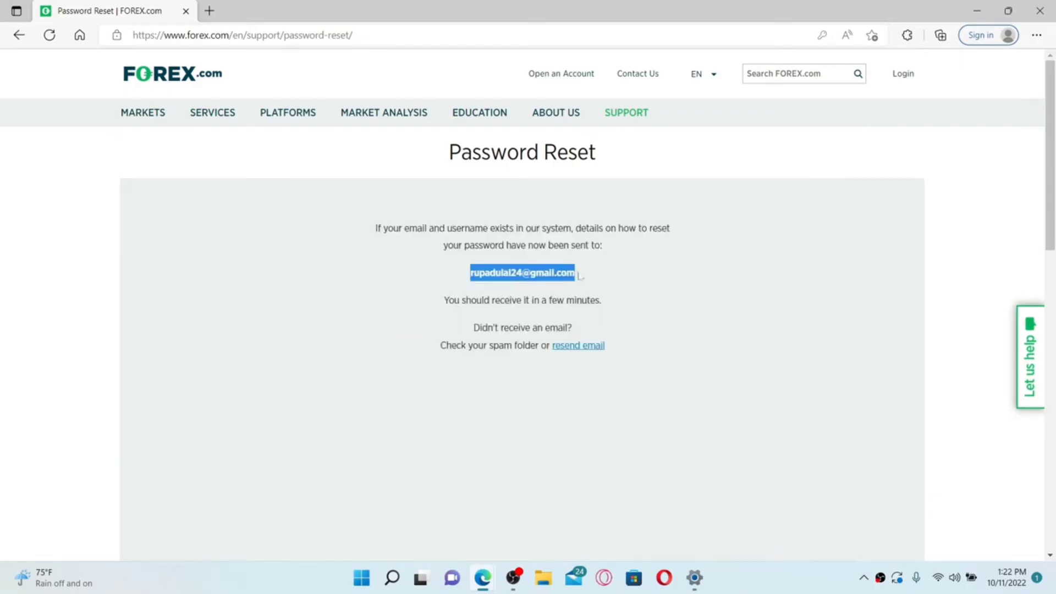
- In a new tab, open FOREX.com's 'Your password reset request' email in Gmail and follow RESET PASSWORD
click(209, 11)
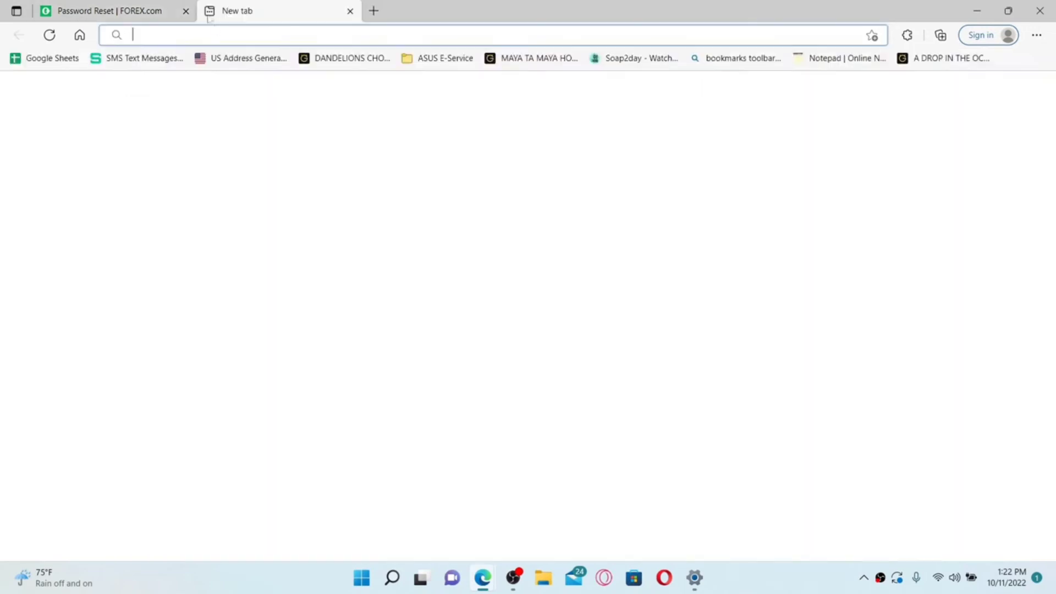
click(917, 78)
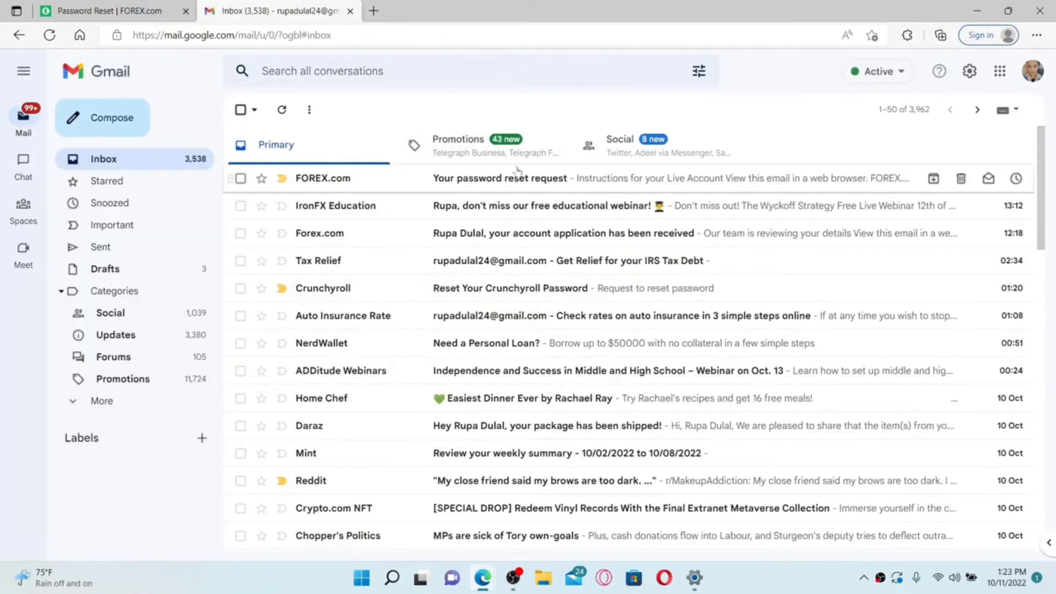
click(481, 177)
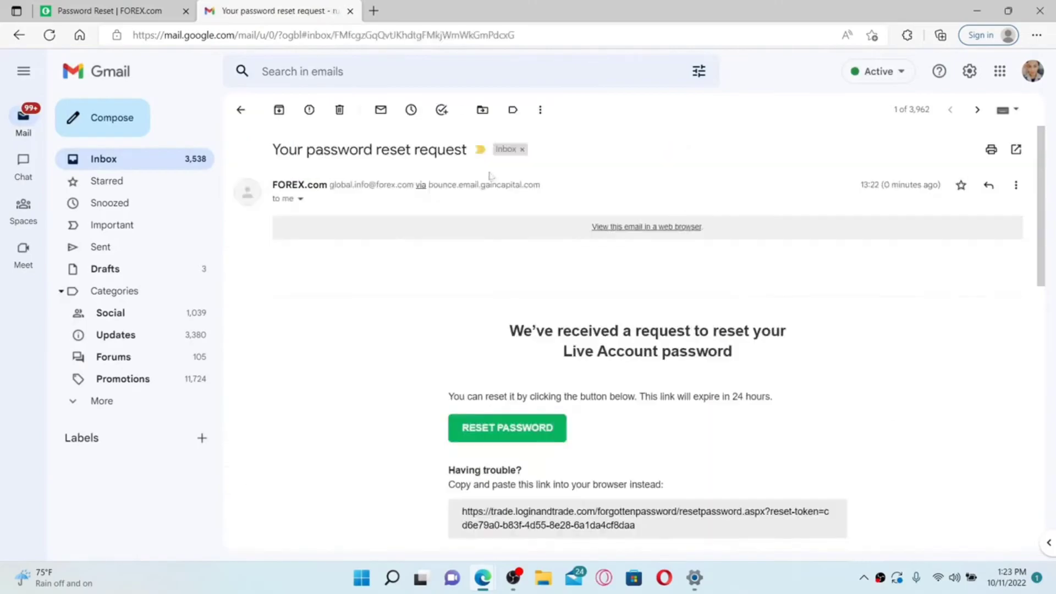
scroll(486, 177, down, 3)
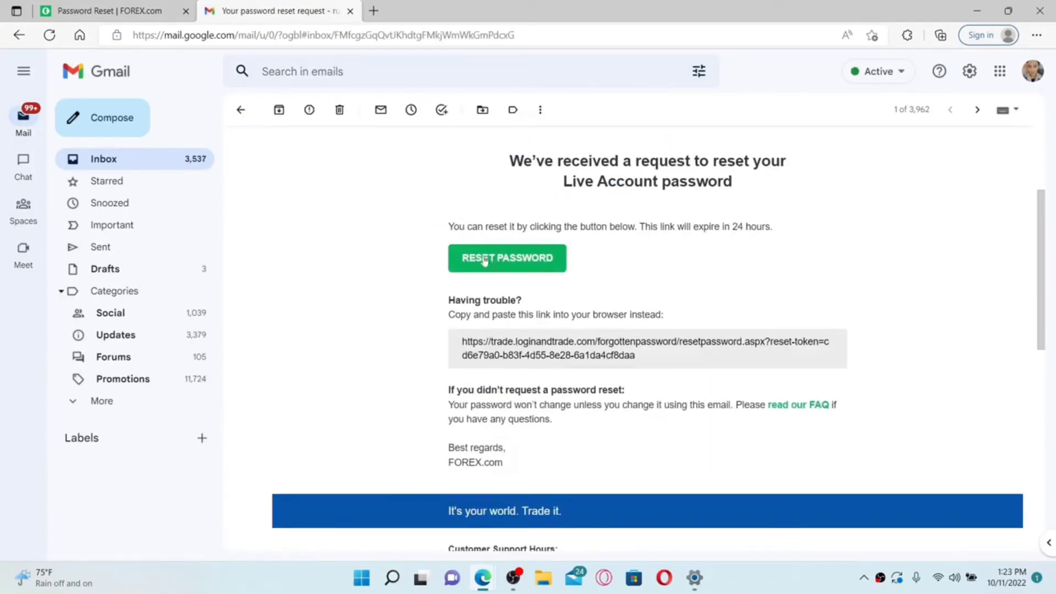
click(524, 260)
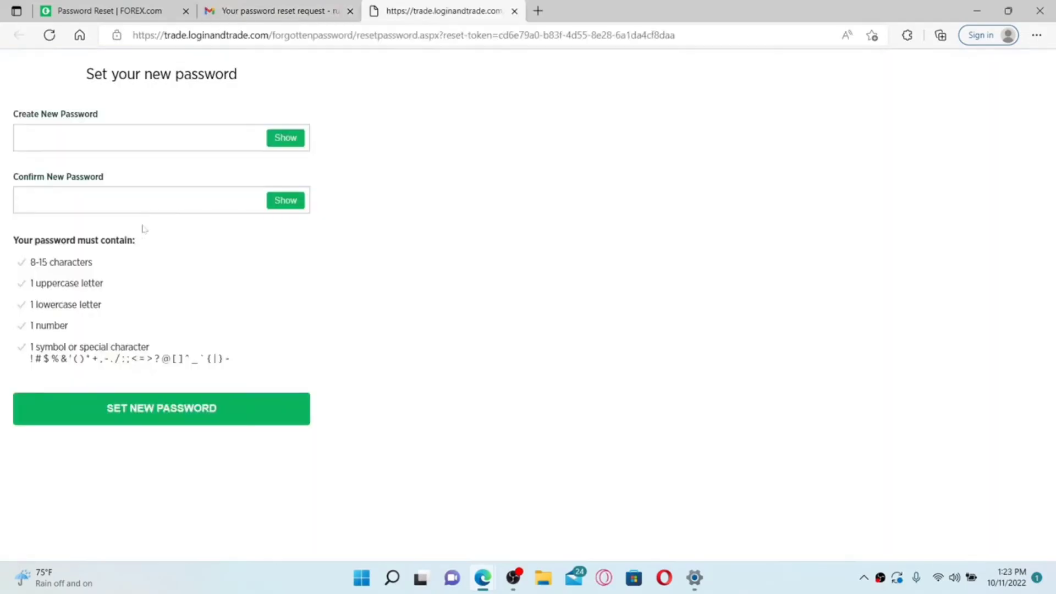
- Enter the new password in Create and Confirm New Password fields and submit with SET NEW PASSWORD
click(132, 139)
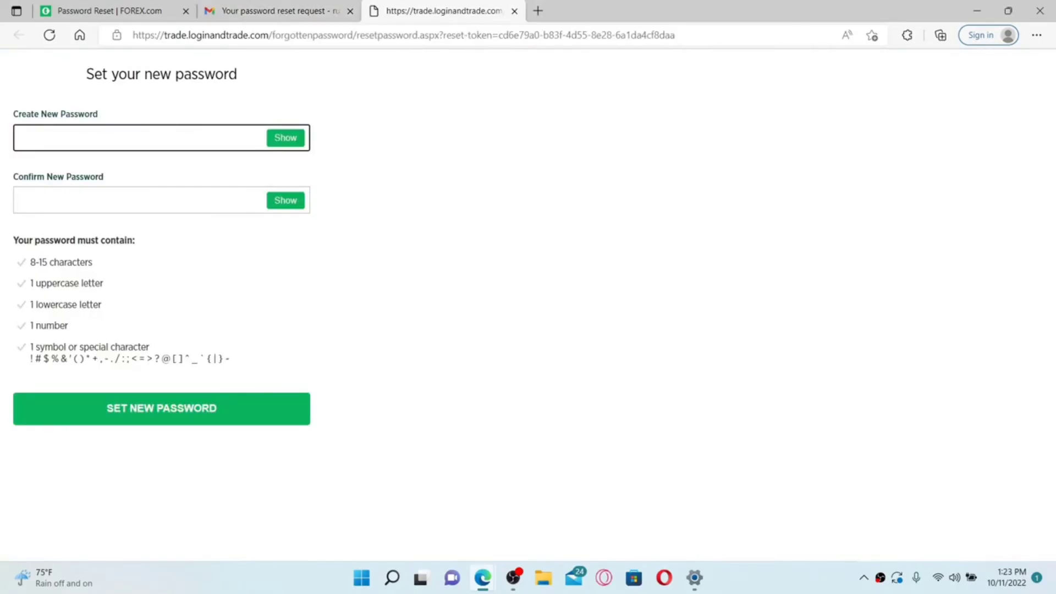
key(ctrl+v)
click(137, 200)
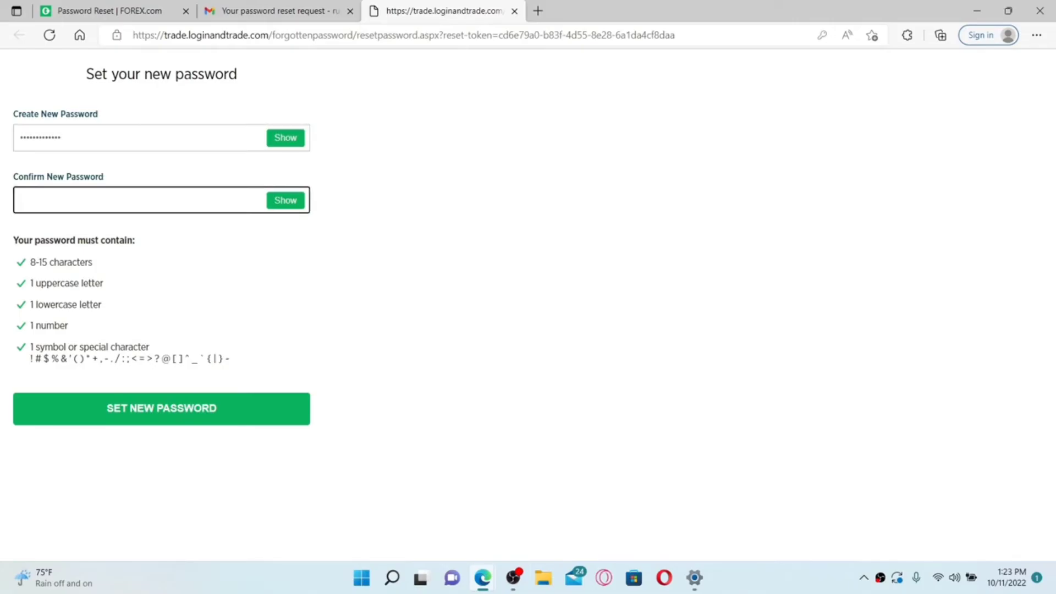
text(•••••••••••••)
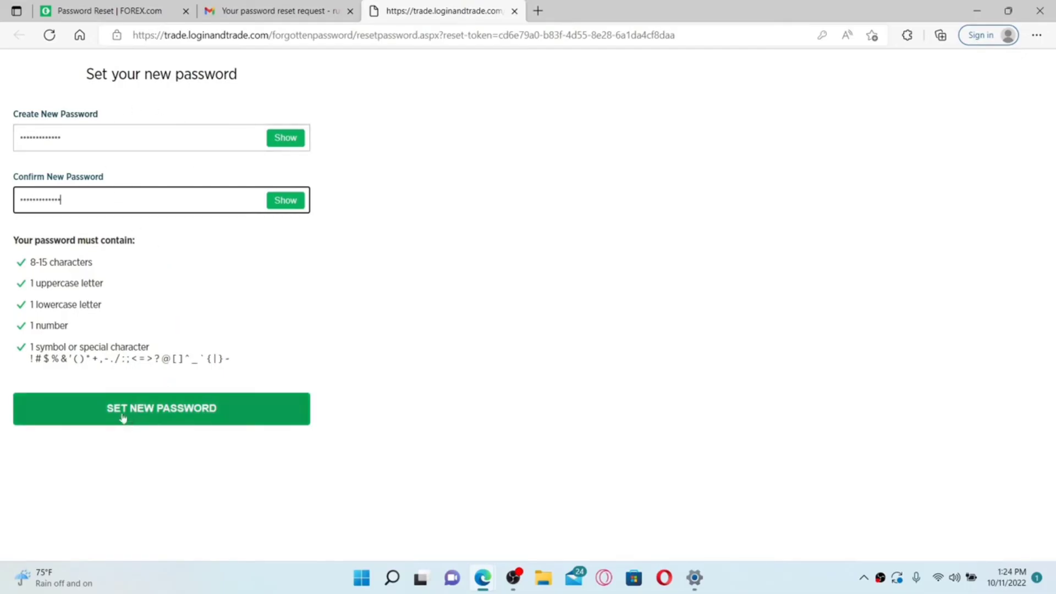
click(194, 421)
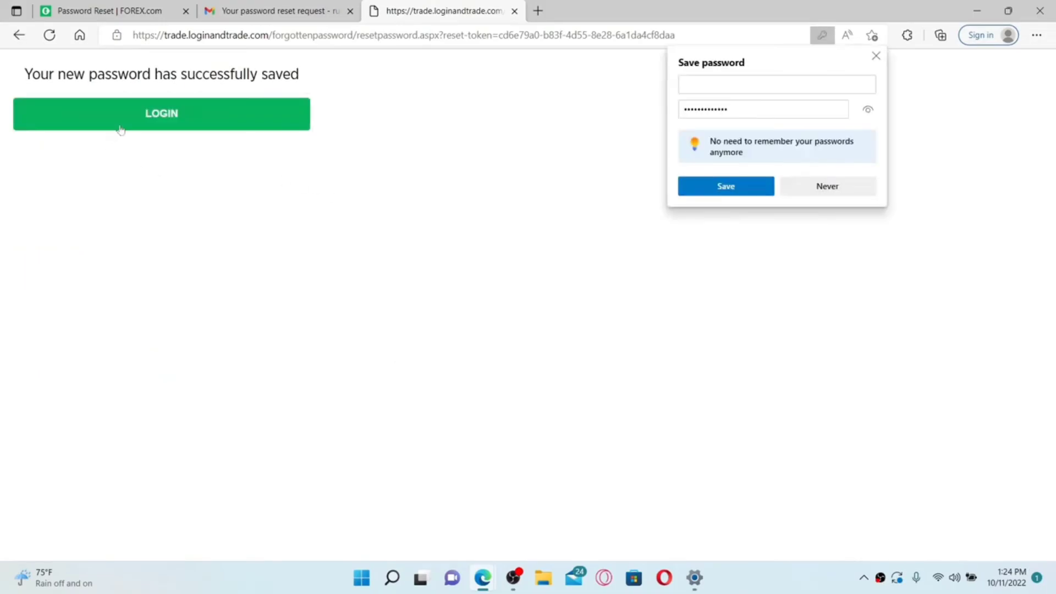
click(163, 110)
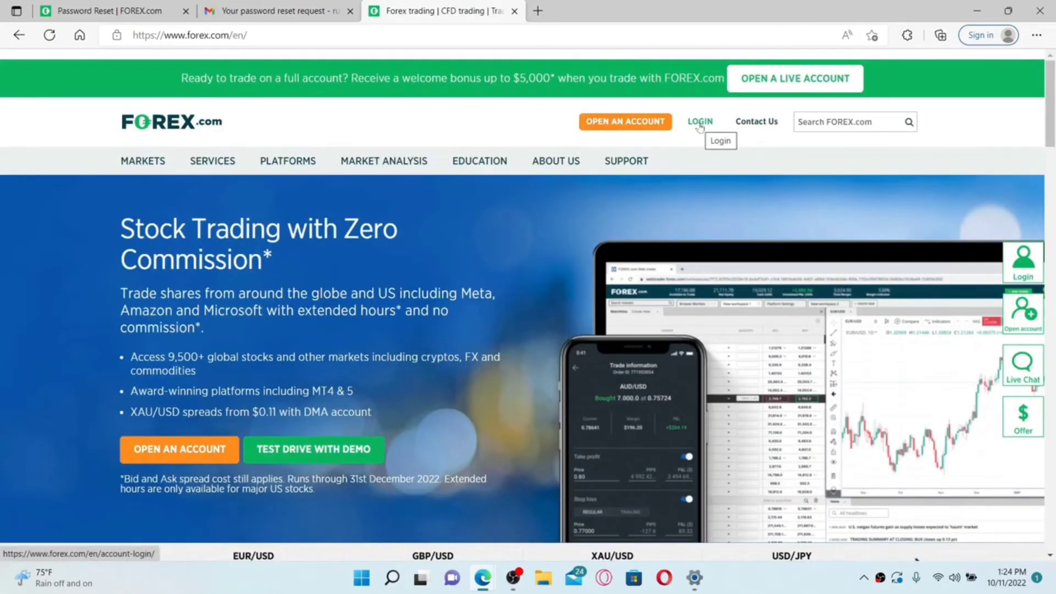
- Open the Secure Customer Login page and check the saved-passwords list for the Password field
click(700, 122)
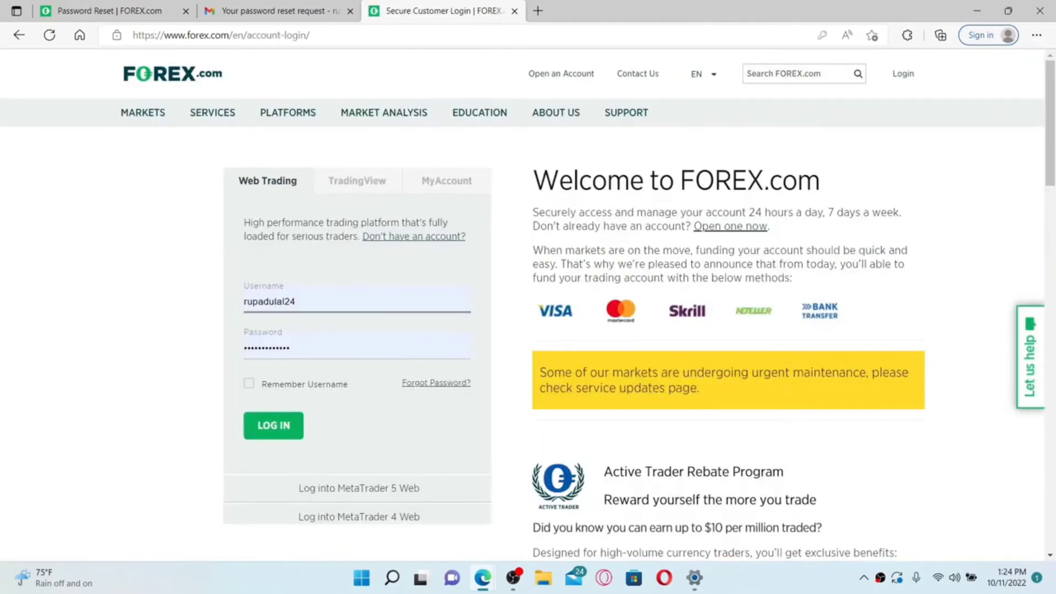
click(357, 347)
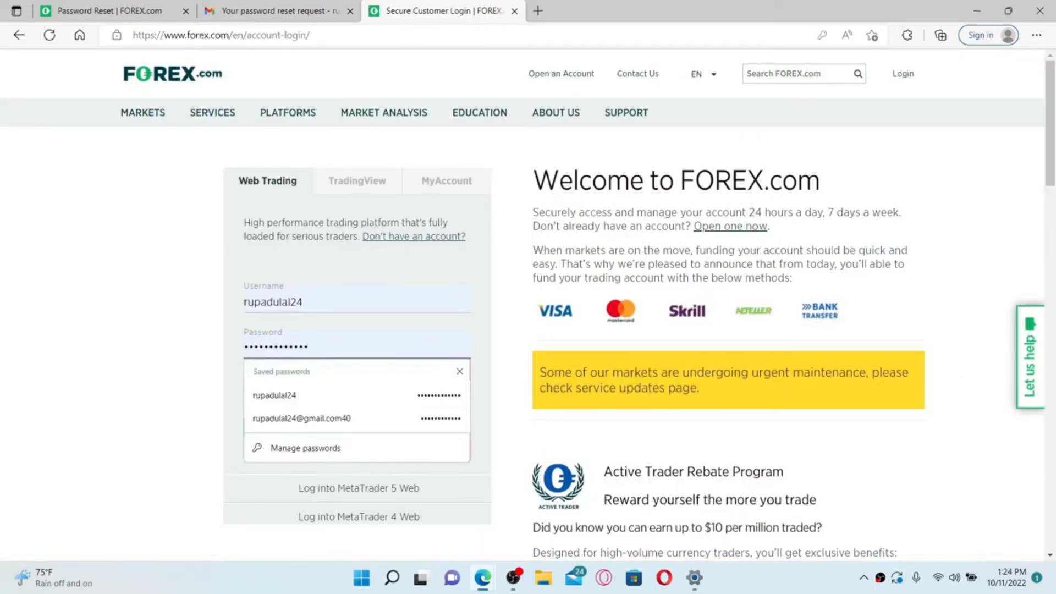
click(280, 395)
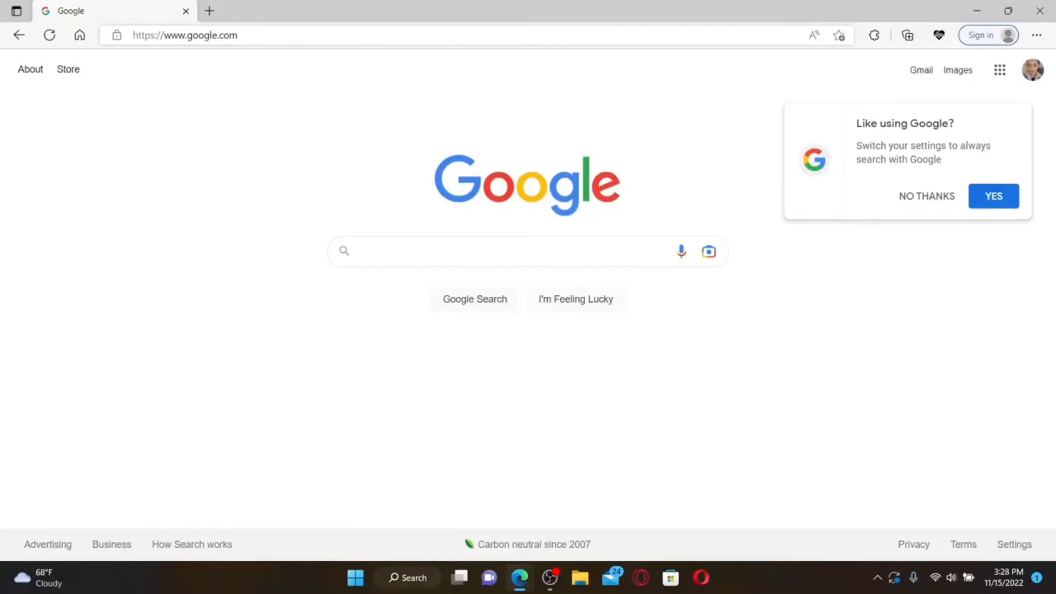
key(ctrl+l)
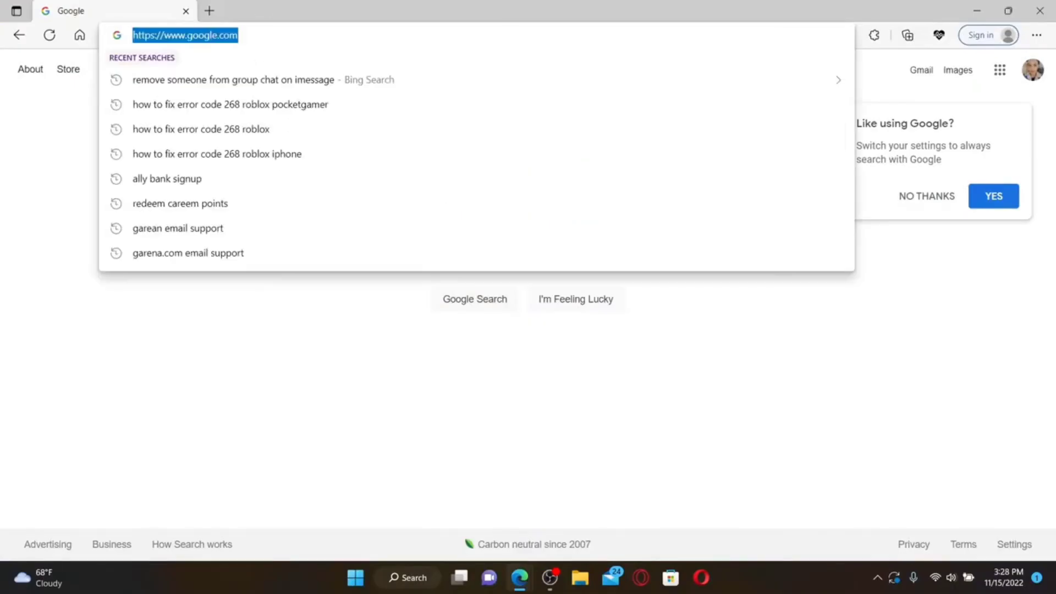
text(www.)
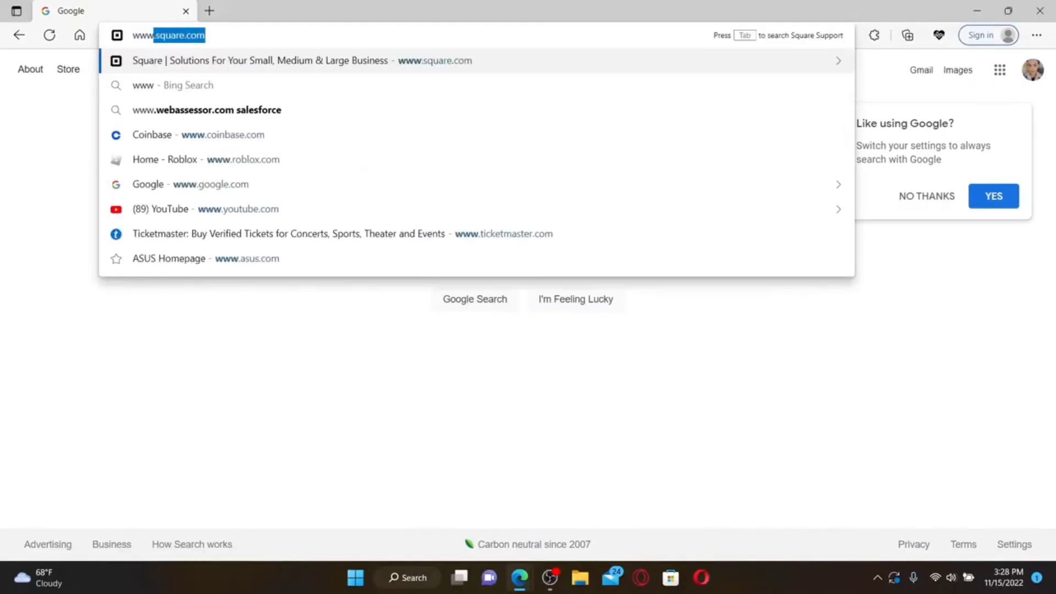
text(forex)
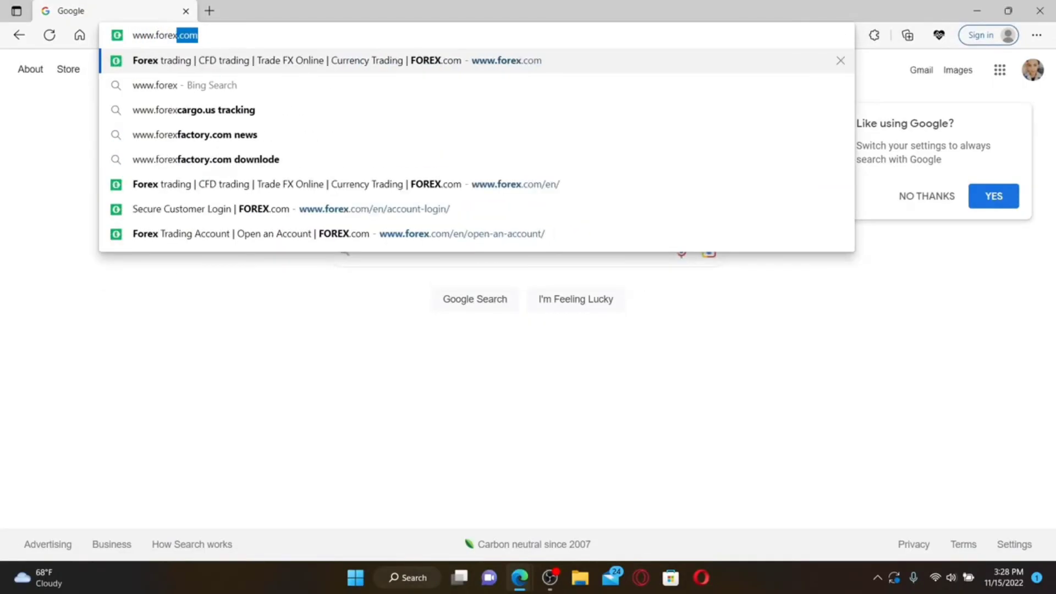
key(Return)
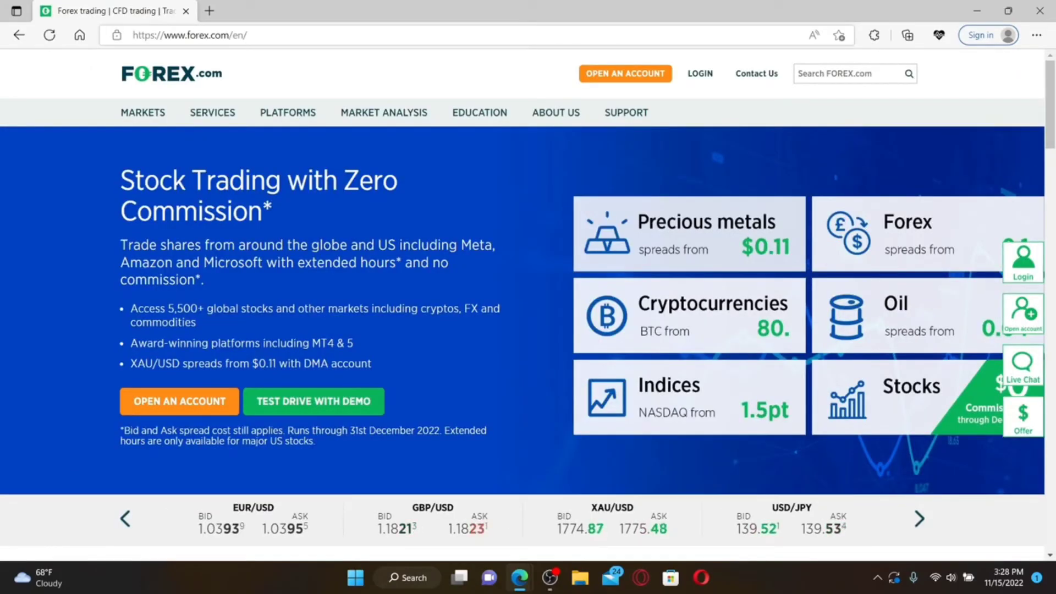
click(700, 75)
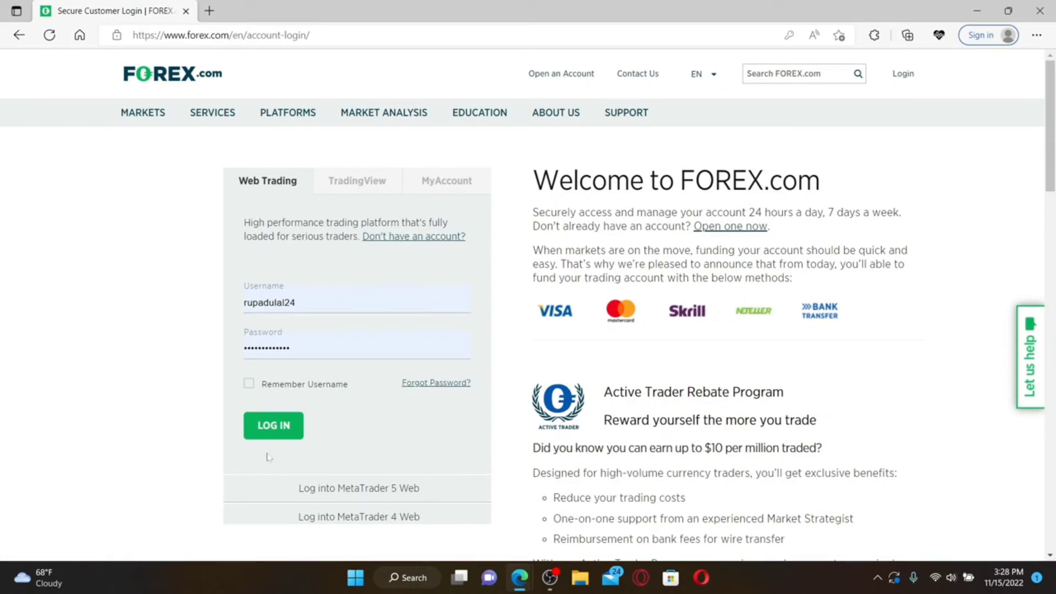
click(282, 425)
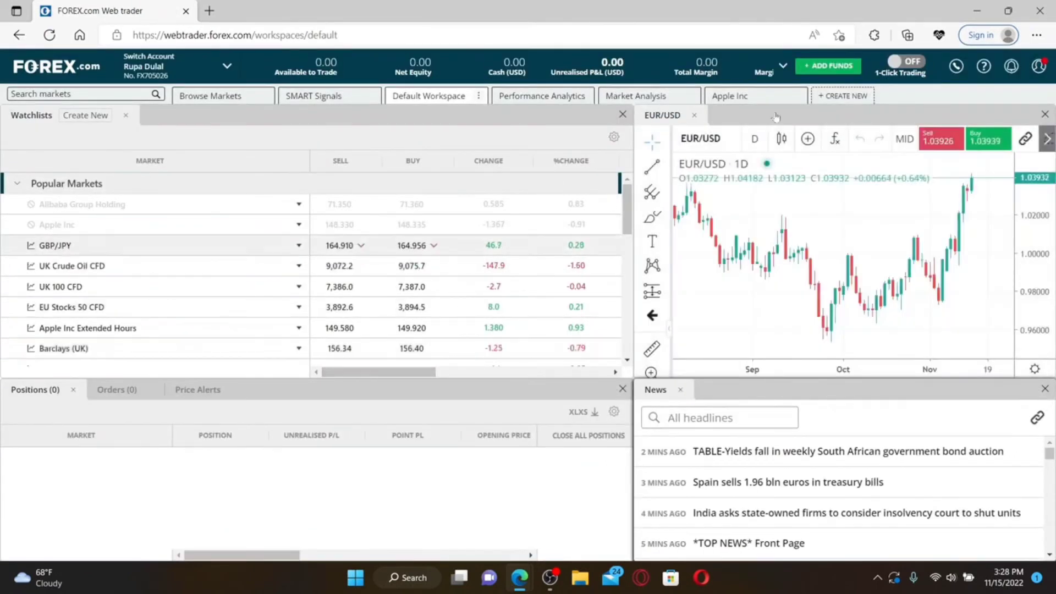
- On the profile's Account Details page, paste the new email into both email fields and update it
click(1041, 70)
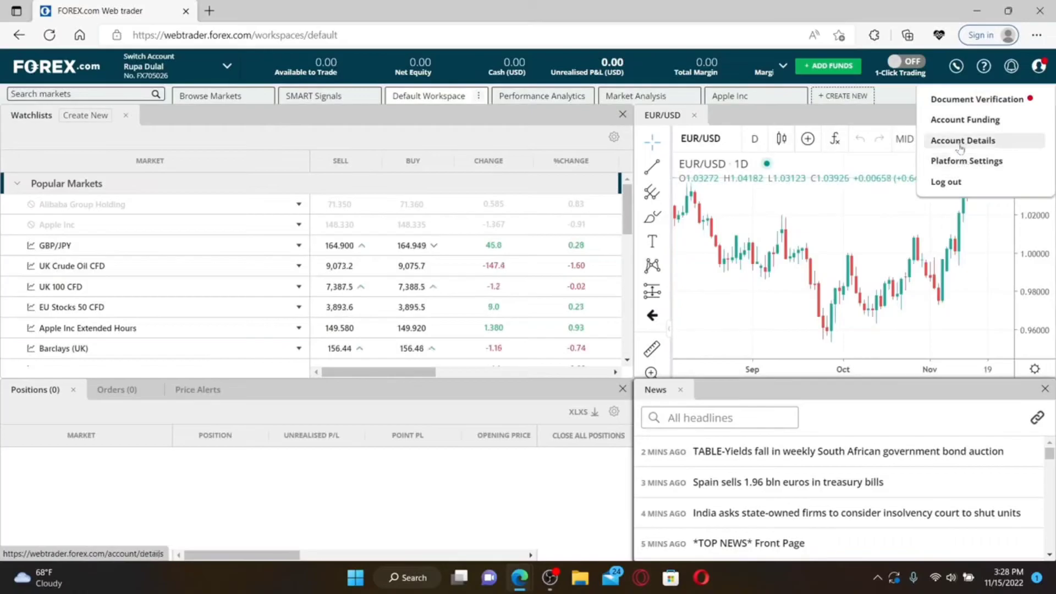
click(962, 141)
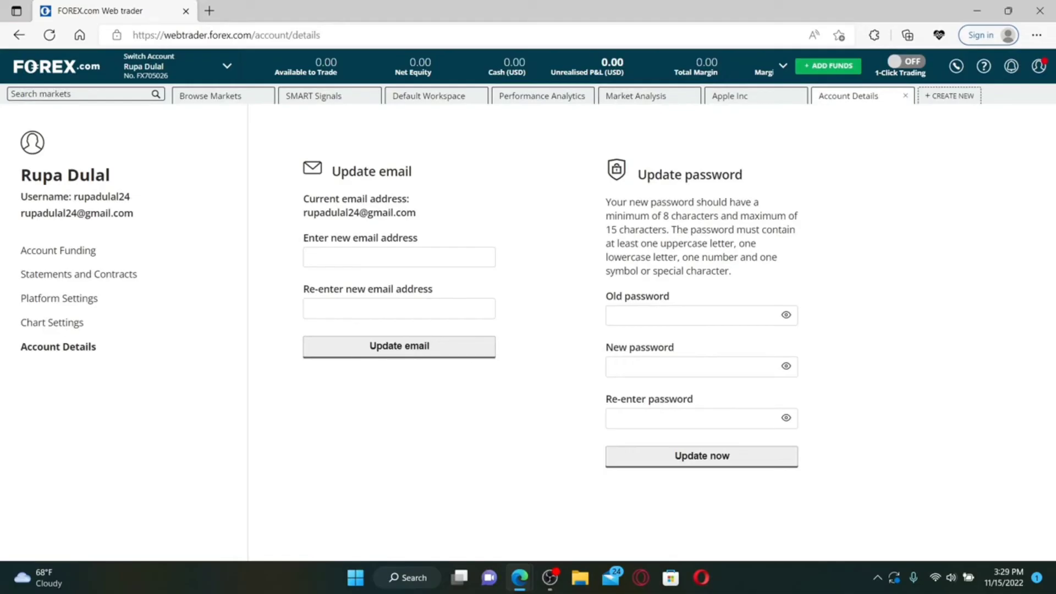
key(ctrl+v)
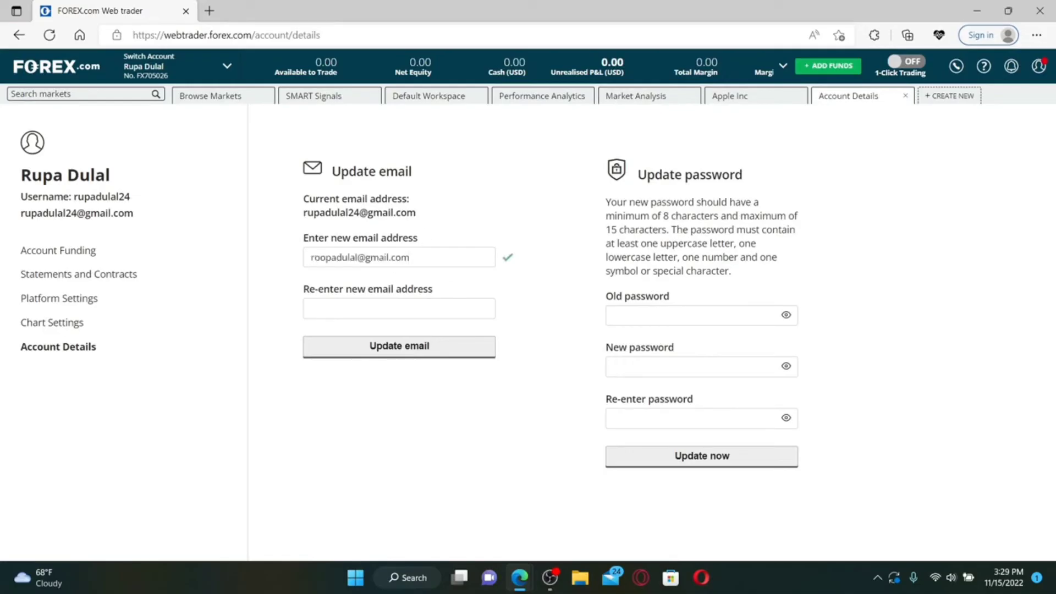
click(311, 308)
key(ctrl+v)
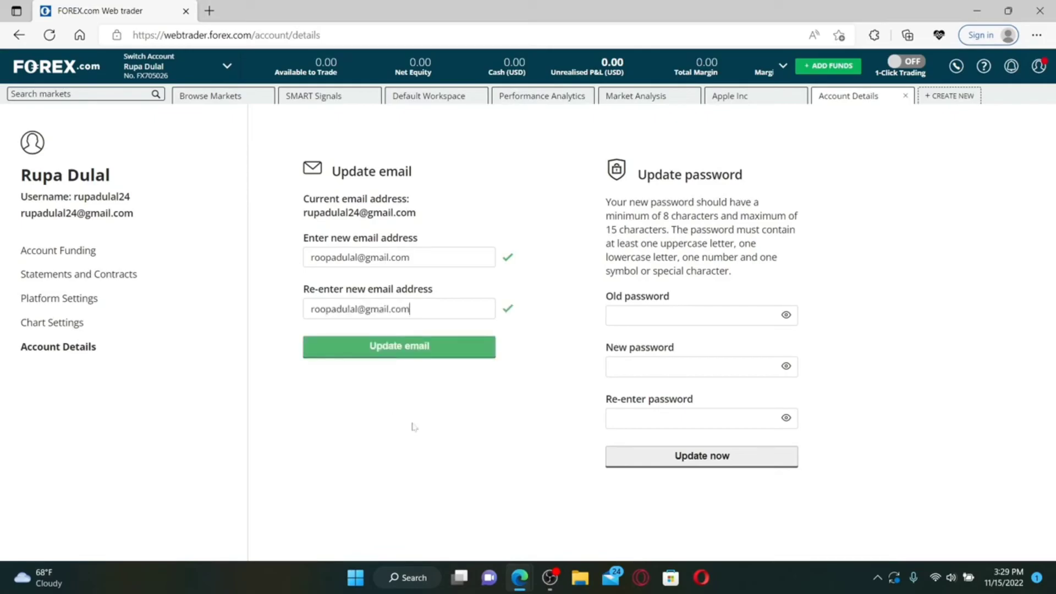
click(420, 348)
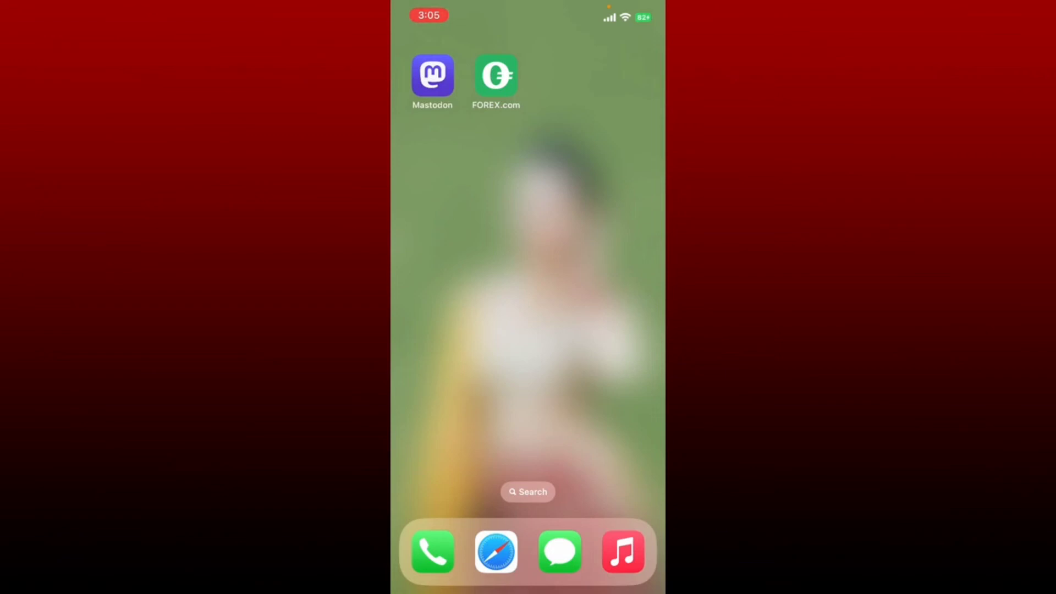
- Launch and close the FOREX.com app, dismiss Control Center, then open Settings from the previous page
click(496, 75)
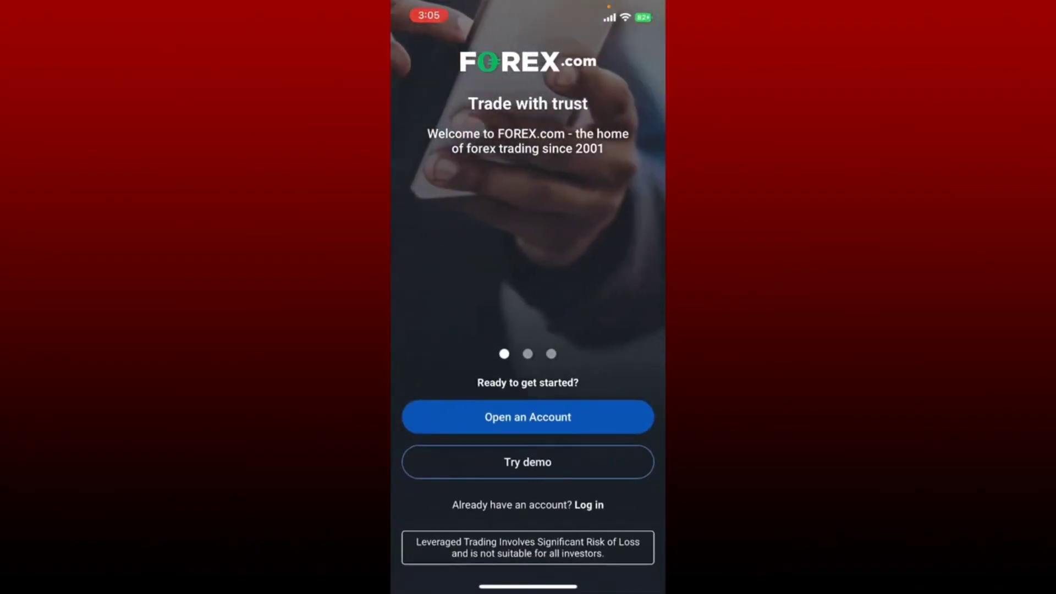
drag(528, 586, 528, 385)
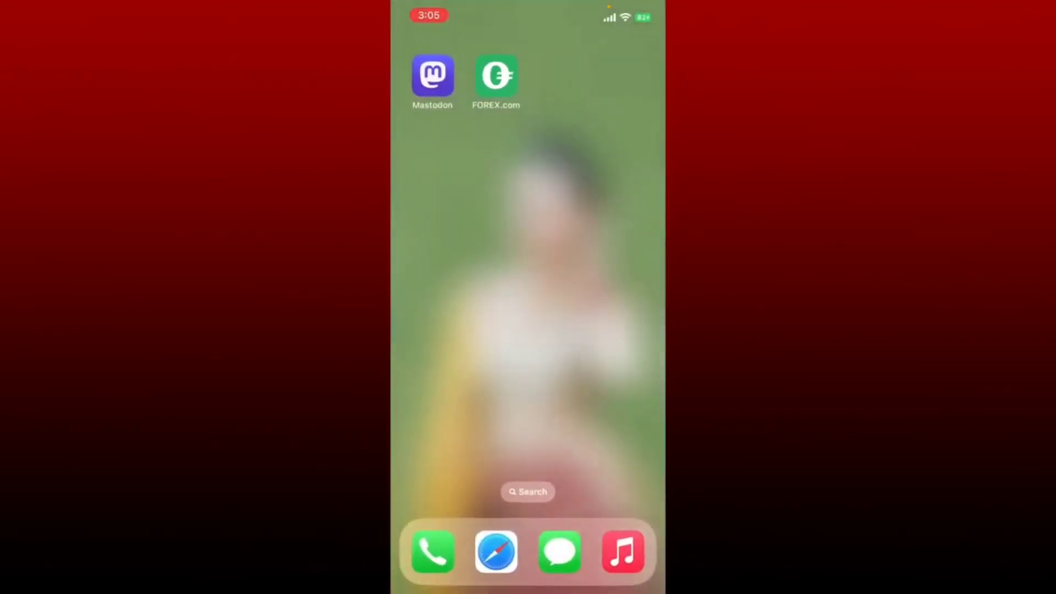
drag(633, 8, 632, 247)
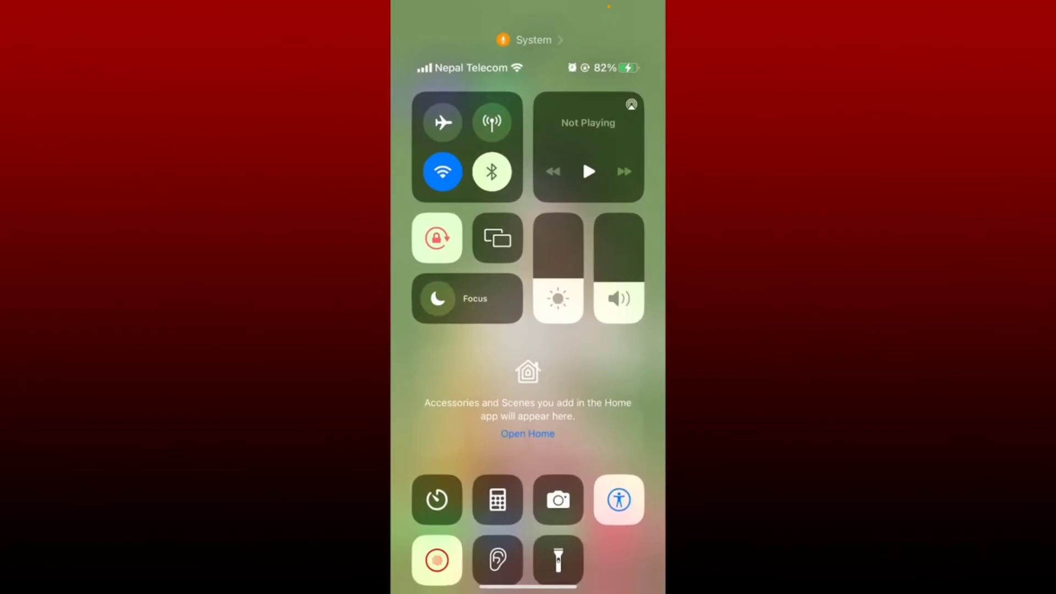
drag(528, 588, 528, 330)
drag(440, 275, 632, 275)
click(559, 421)
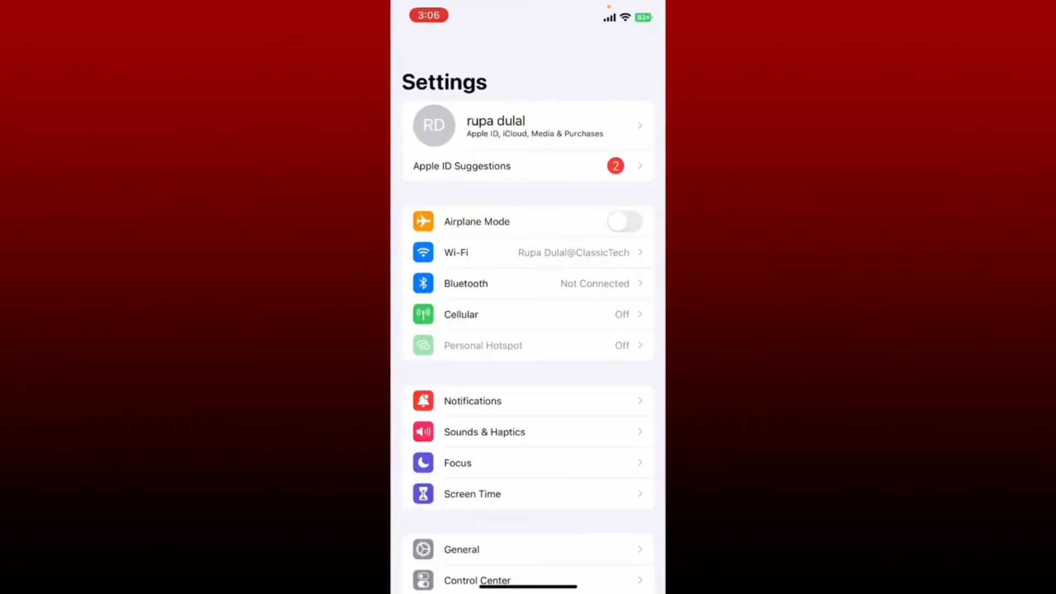
- Go to General > iPhone Storage and open the FOREX.com app's storage details
scroll(528, 330, down, 4)
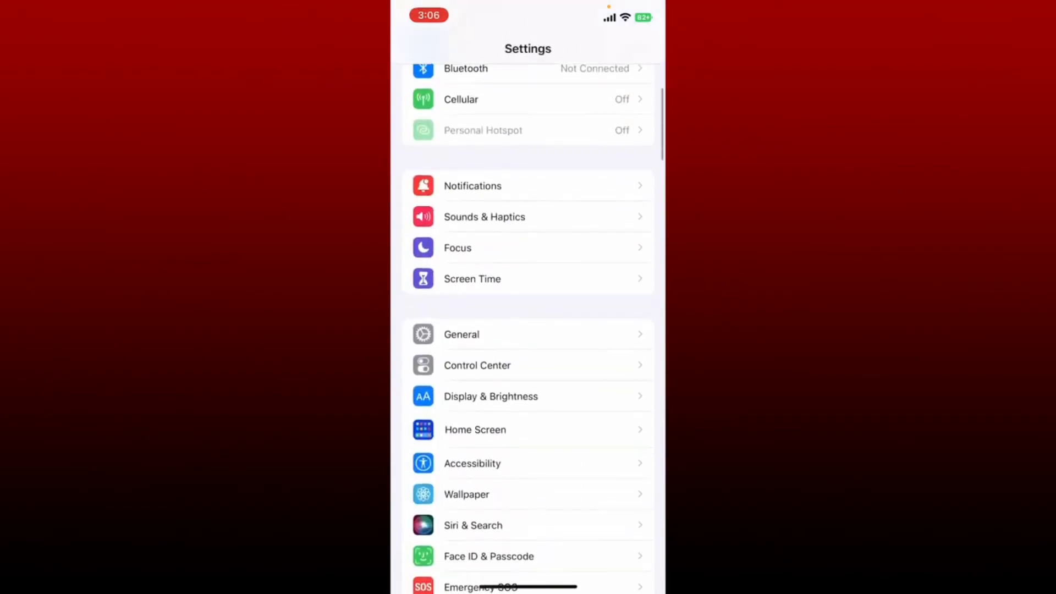
click(462, 334)
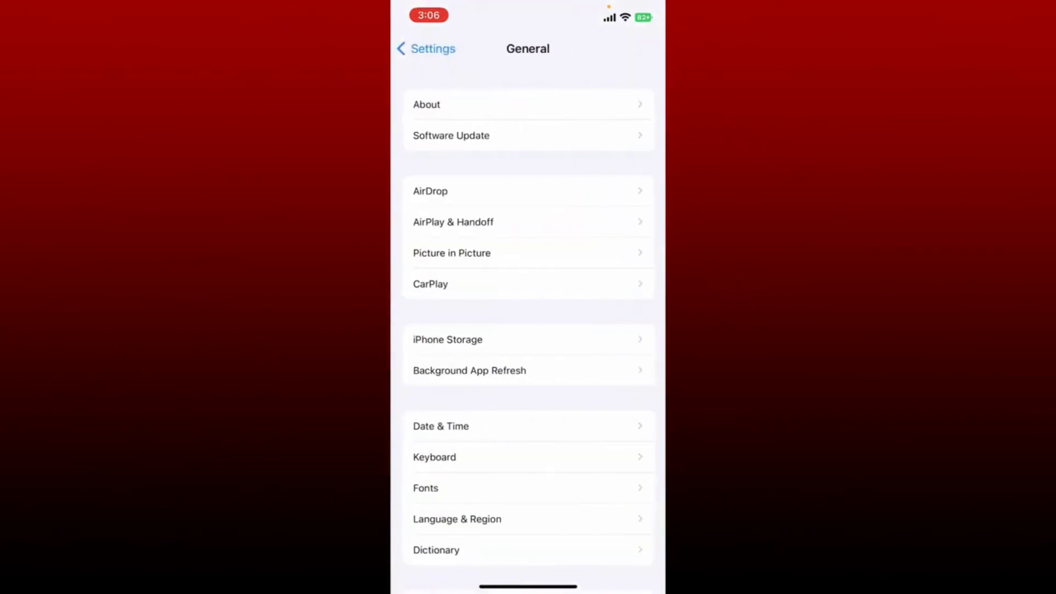
click(448, 339)
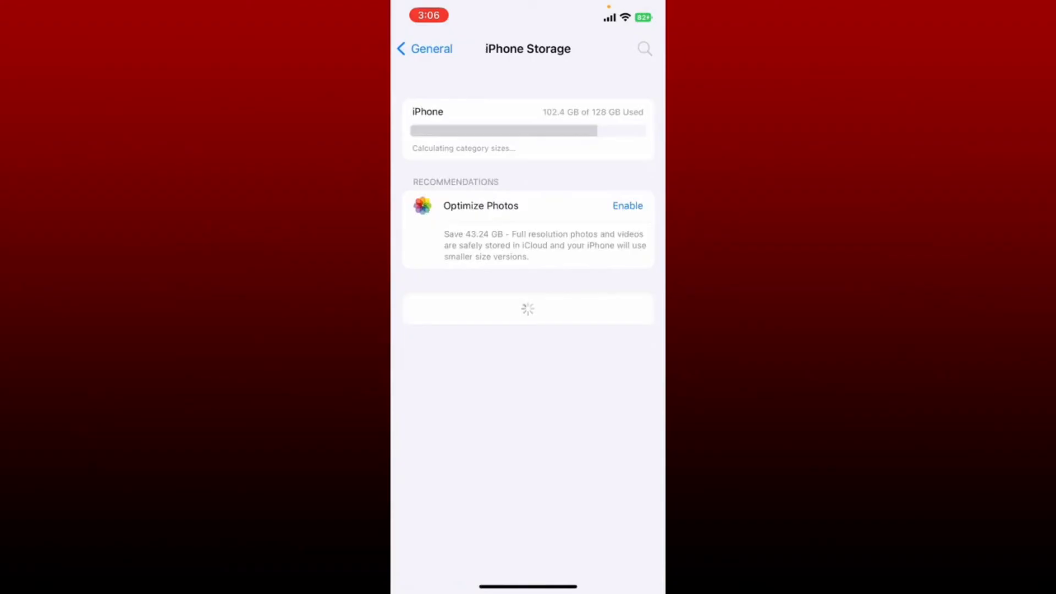
scroll(528, 330, down, 3)
scroll(528, 330, down, 10)
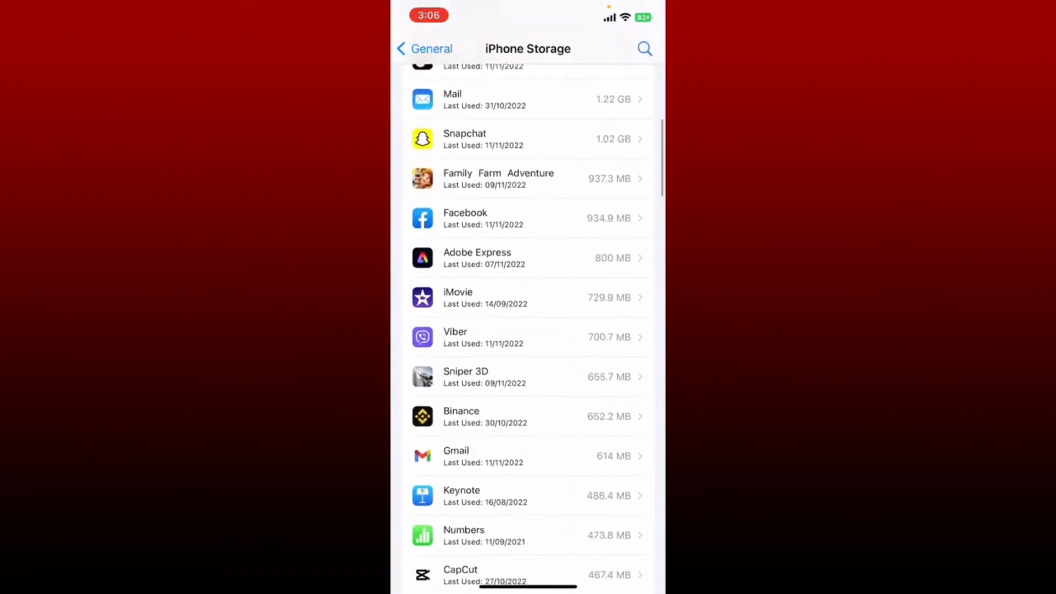
scroll(528, 330, down, 15)
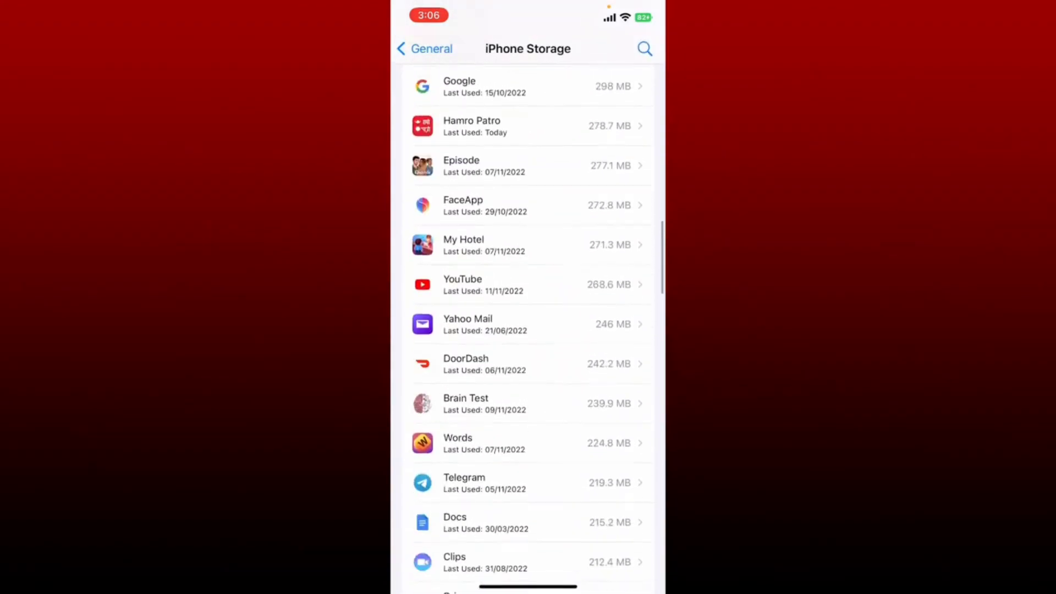
click(495, 422)
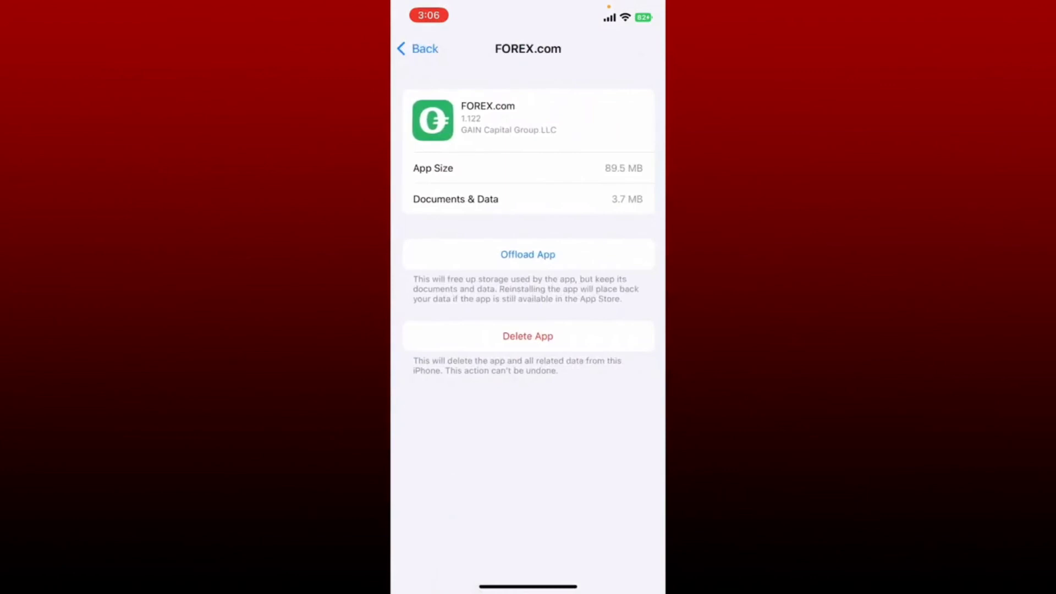
- Offload FOREX.com, reinstall it at 89.2 MB, and return to the home screen
click(527, 254)
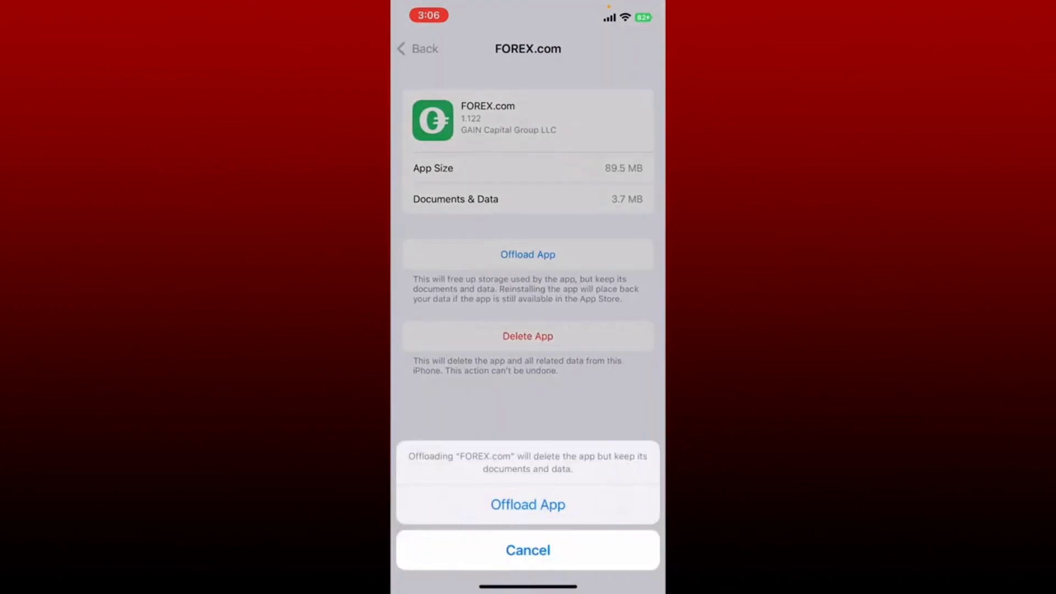
click(528, 504)
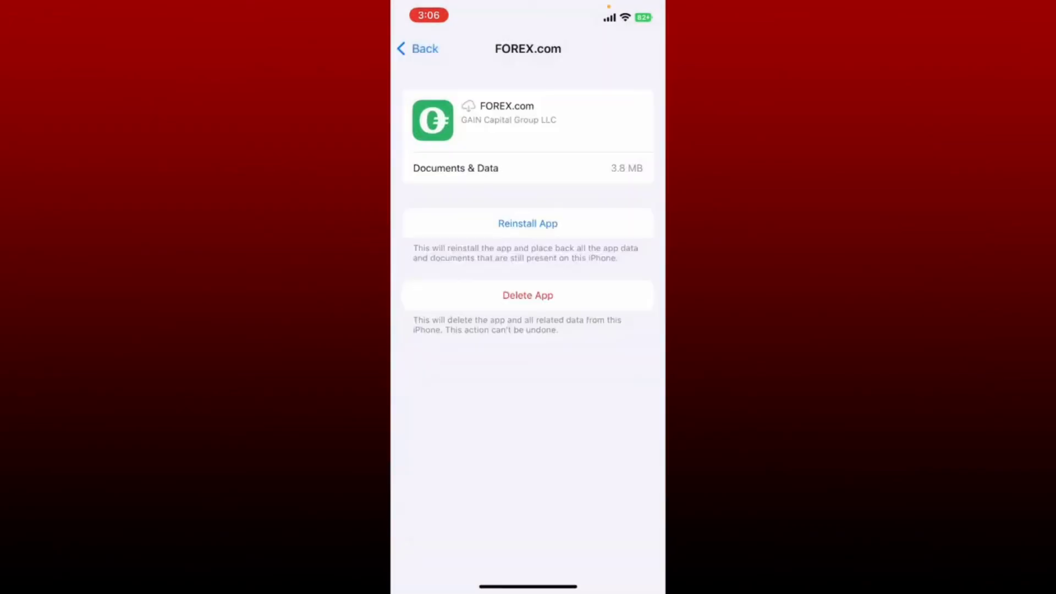
click(528, 223)
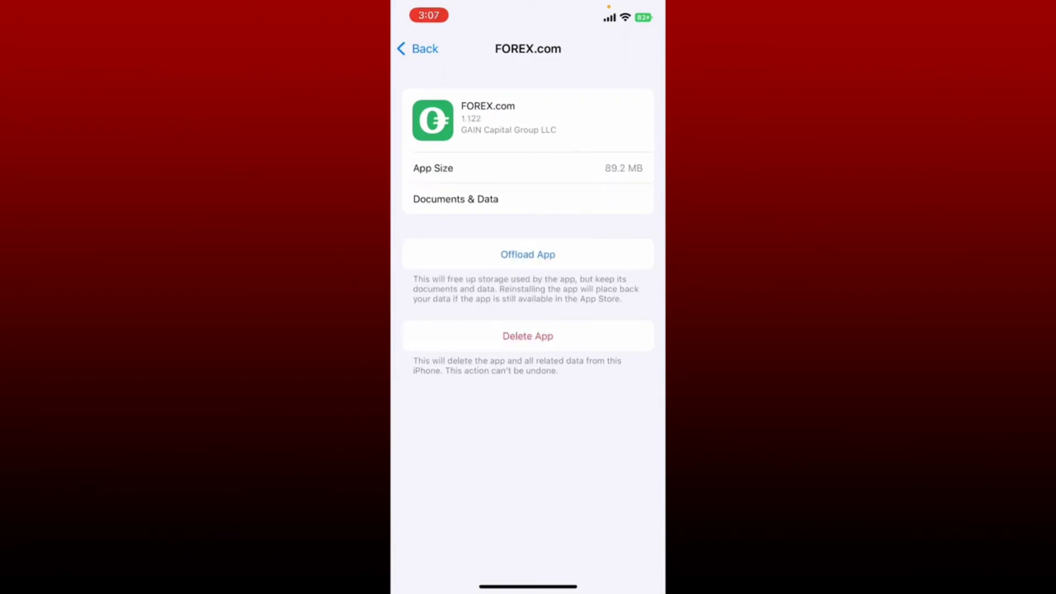
drag(528, 587, 527, 358)
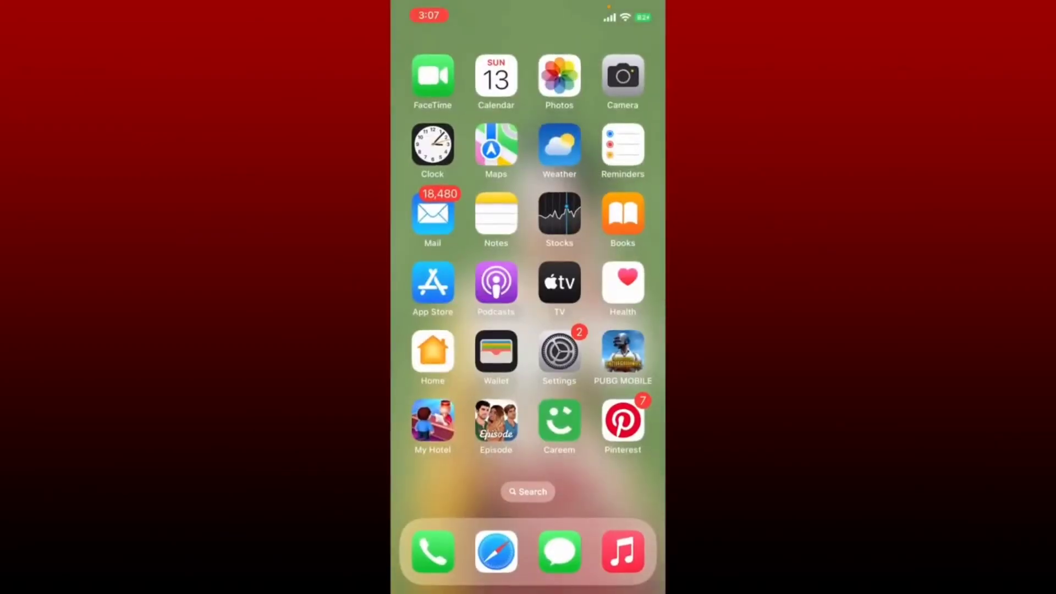
- Launch and close the reinstalled FOREX.com app, then lock and unlock the phone with its passcode
drag(605, 275, 440, 274)
click(479, 75)
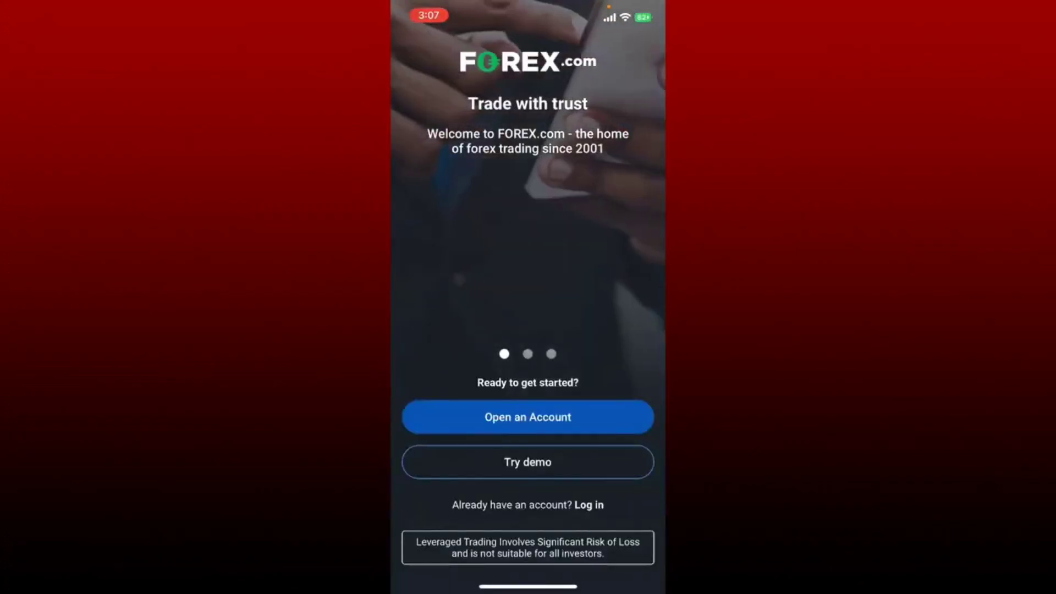
drag(528, 586, 527, 330)
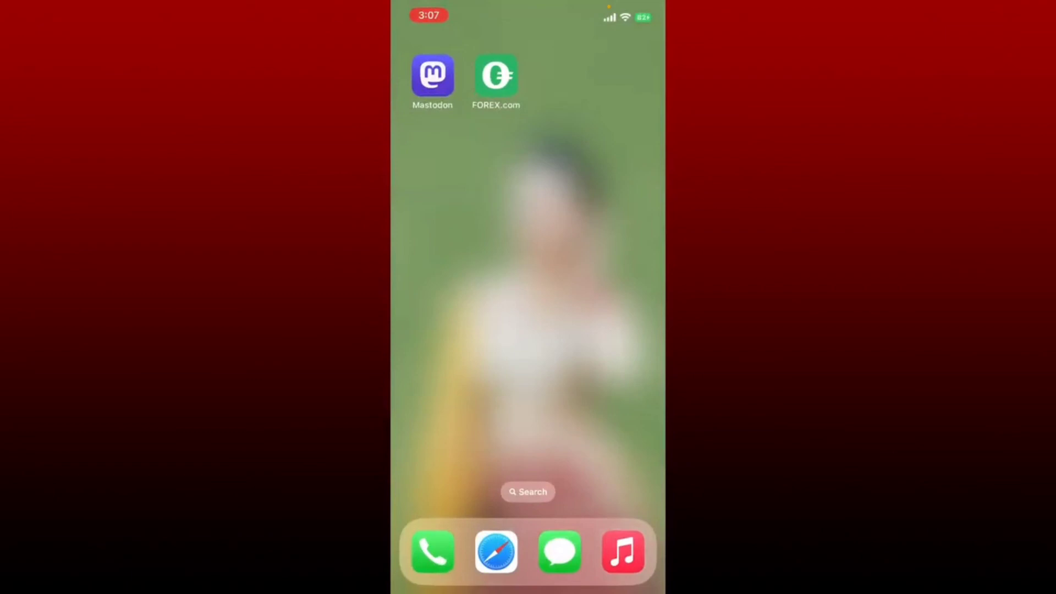
key(XF86PowerOff)
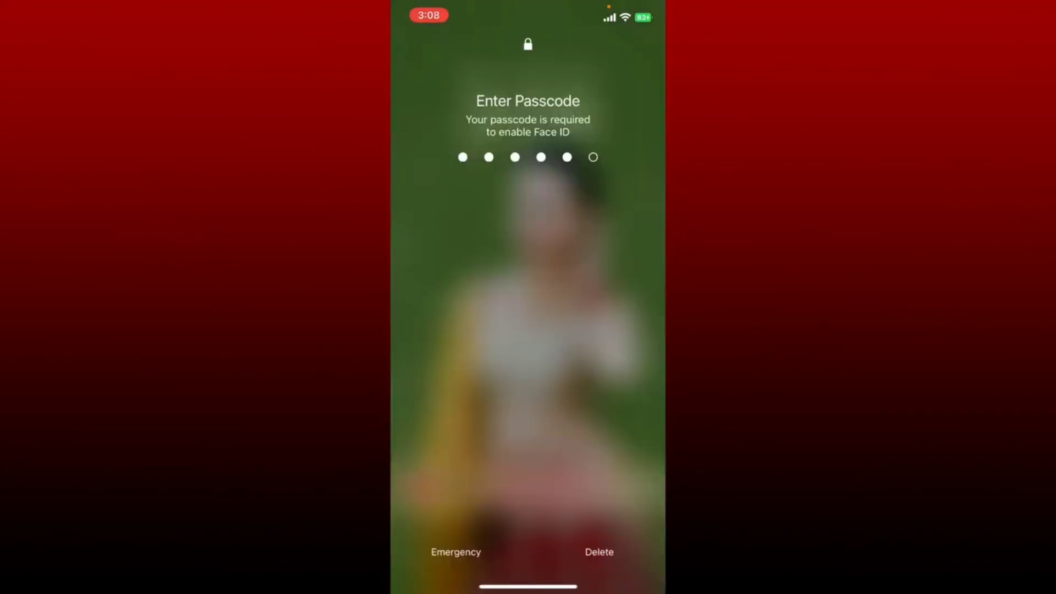
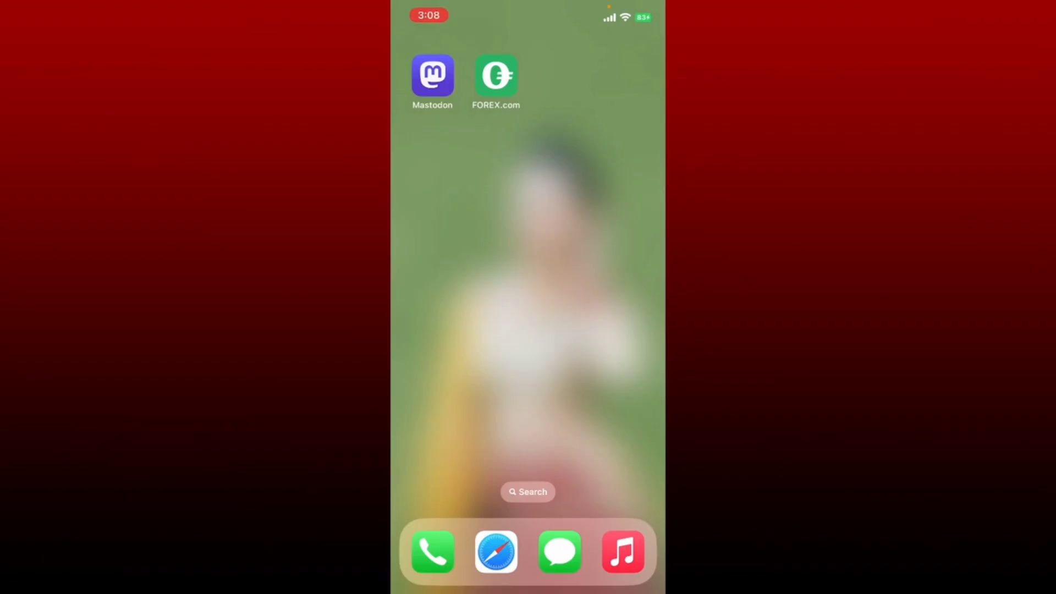
- Delete the FOREX.com app from the iPhone via Remove App > Delete App
click(496, 76)
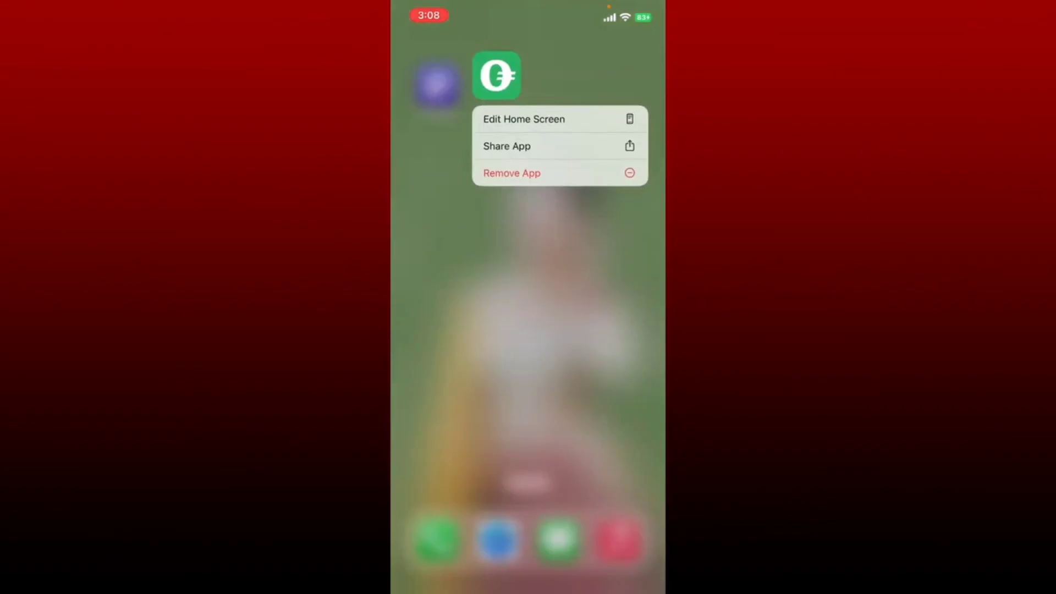
click(511, 172)
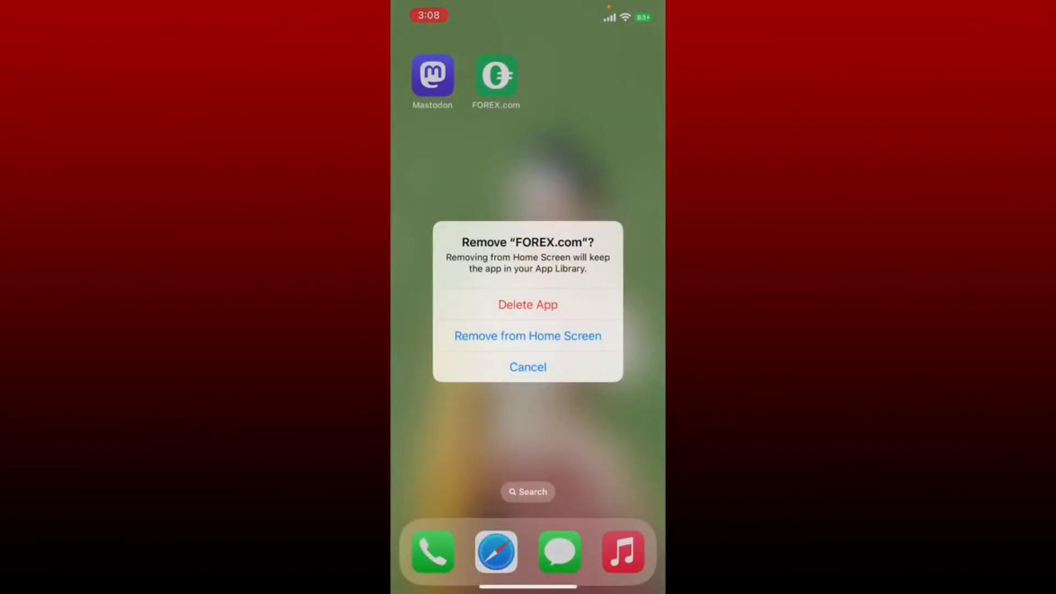
click(528, 305)
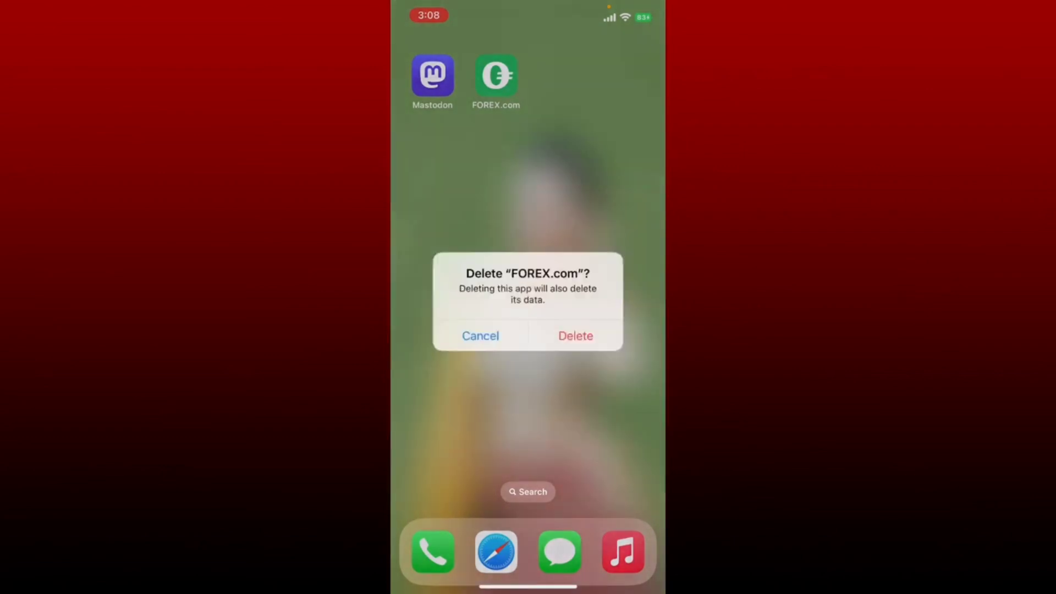
click(575, 336)
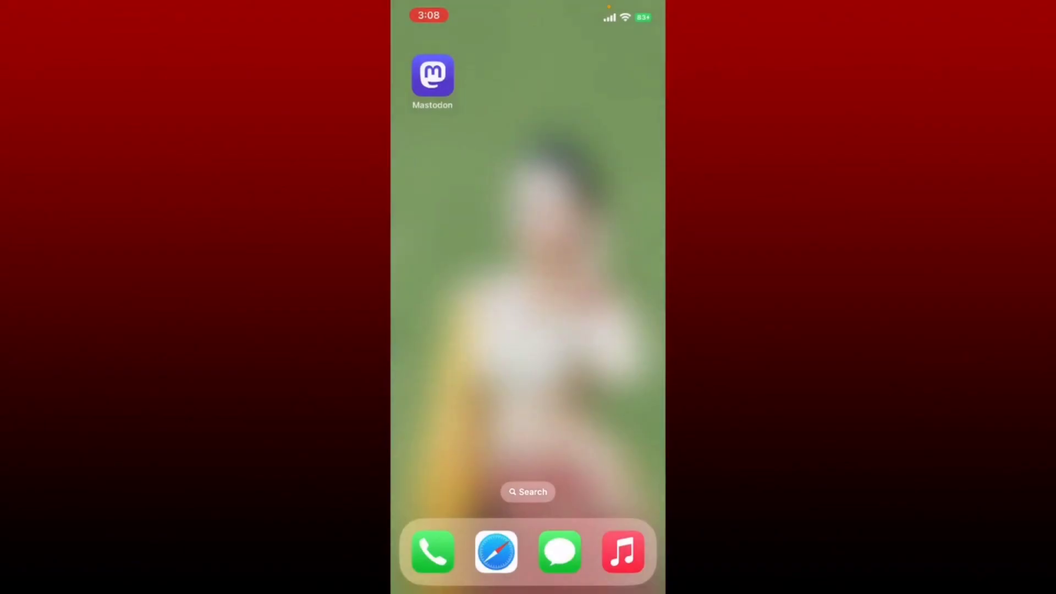
mouse_move(440, 297)
mouse_down()
mouse_move(616, 297)
mouse_move(440, 297)
mouse_up()
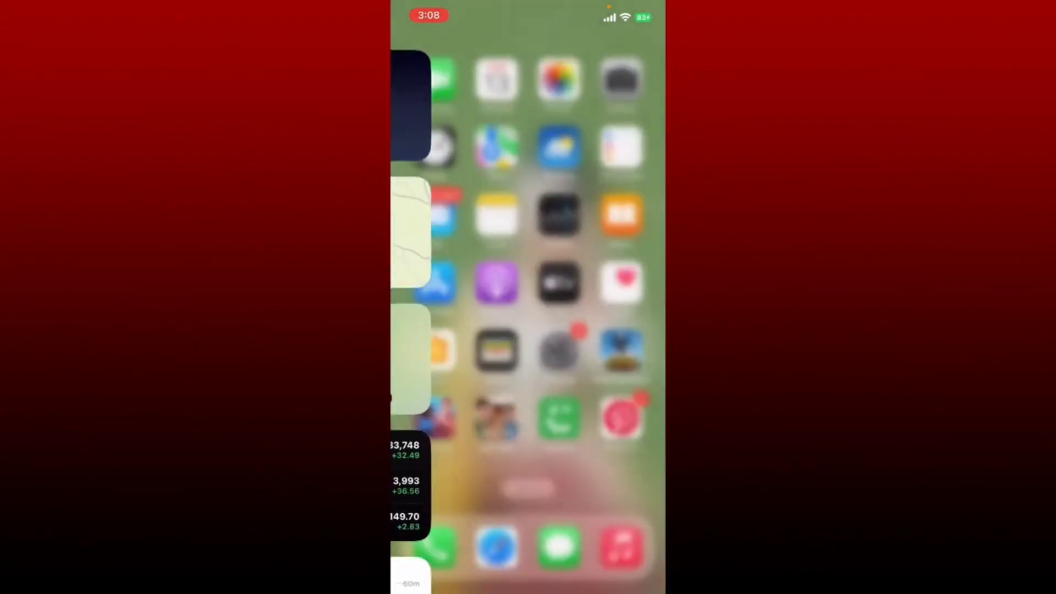
- View the FOREX.com: CFD & Forex Trading App Store listing, then close the App Store
click(436, 283)
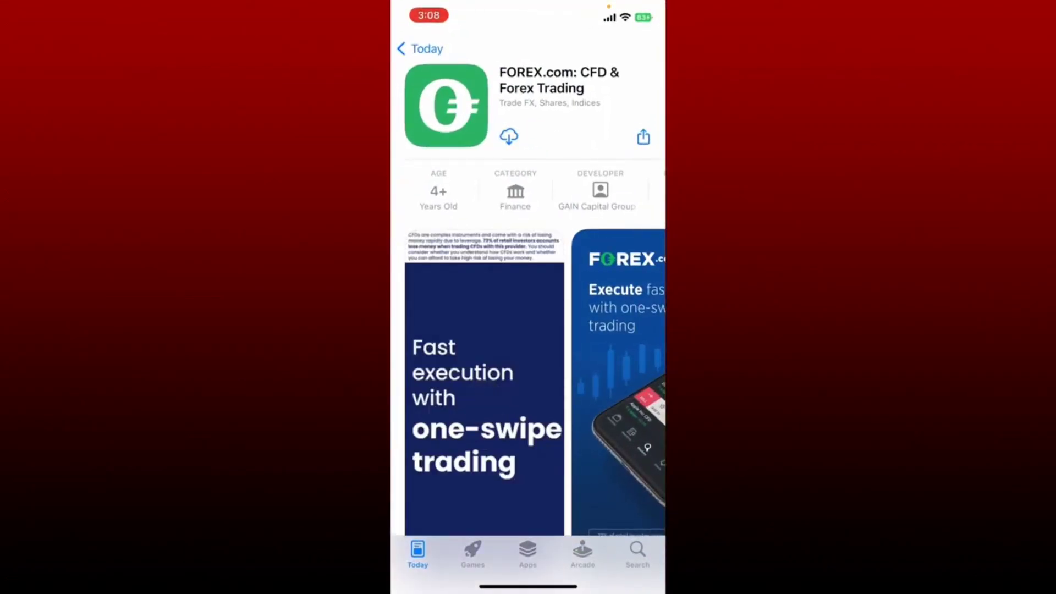
drag(528, 586, 528, 385)
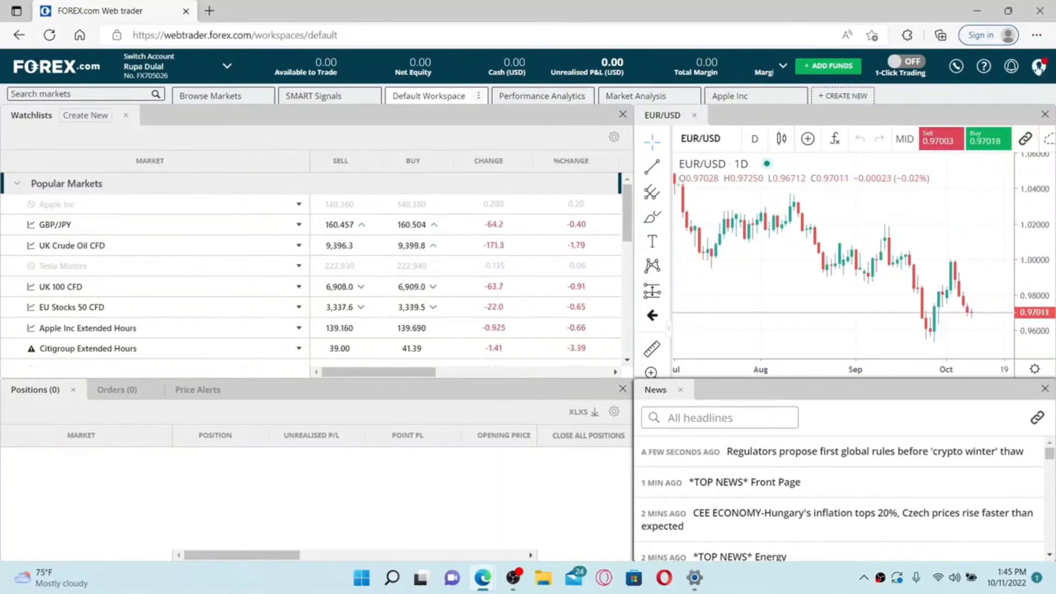
- Log out of Web Trader from the account menu and minimize the browser to the desktop
click(1039, 66)
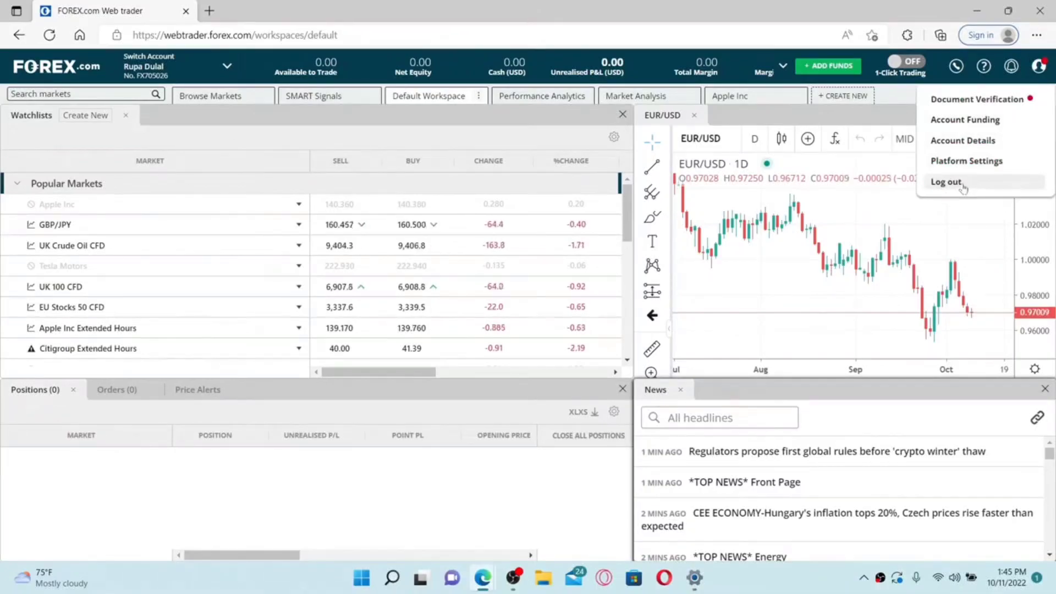
click(963, 187)
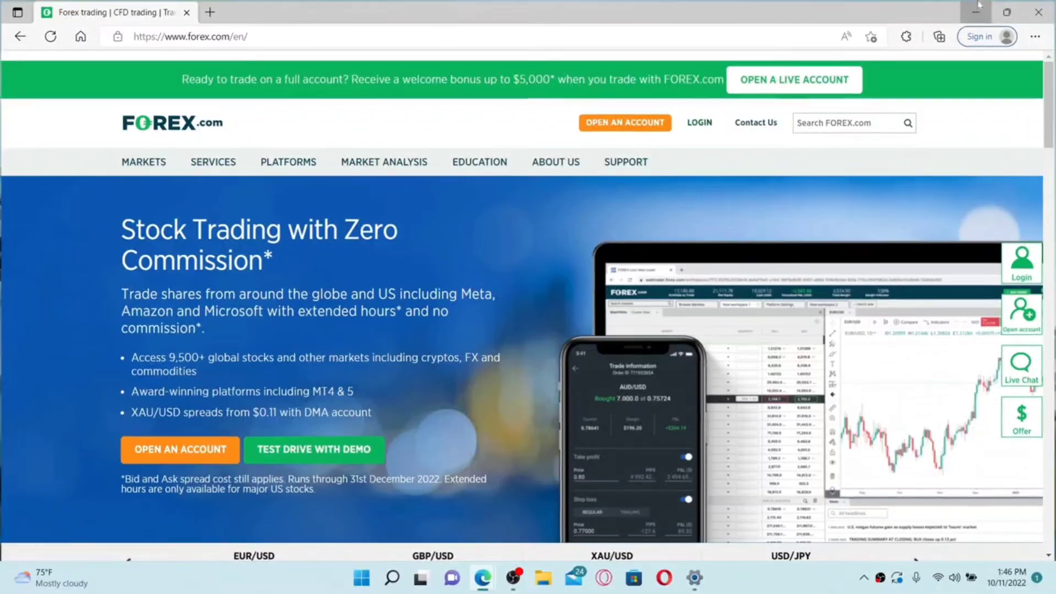
key(super+d)
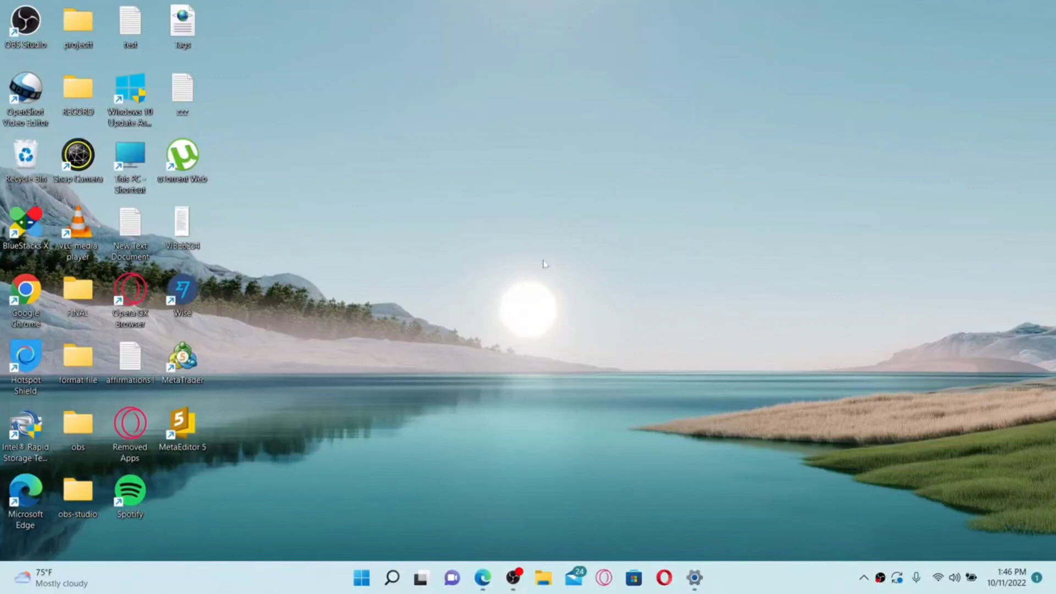